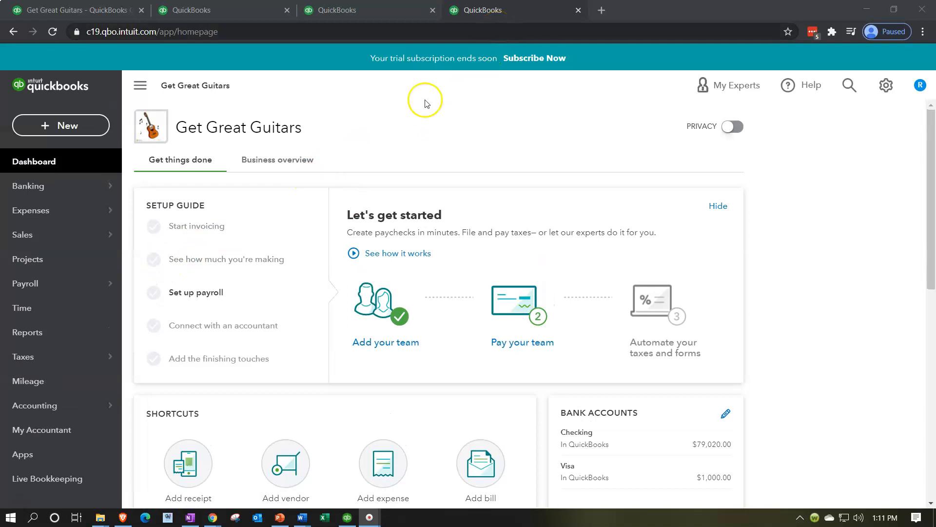
Step: Open the Trial Balance report by searching the reports list for trial
{"action": "left_click", "coordinate": [73, 331]}
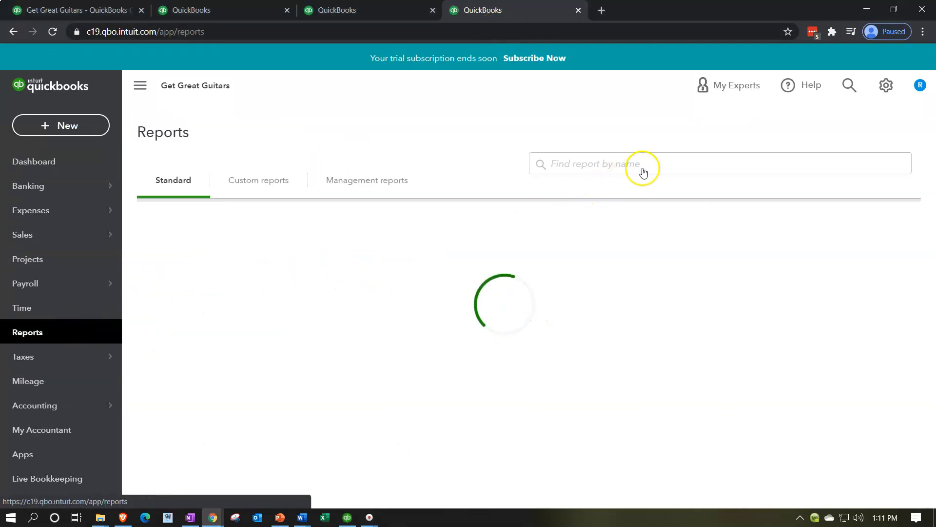
{"action": "left_click", "coordinate": [651, 250]}
{"action": "type", "text": "trial"}
{"action": "key", "text": "Down"}
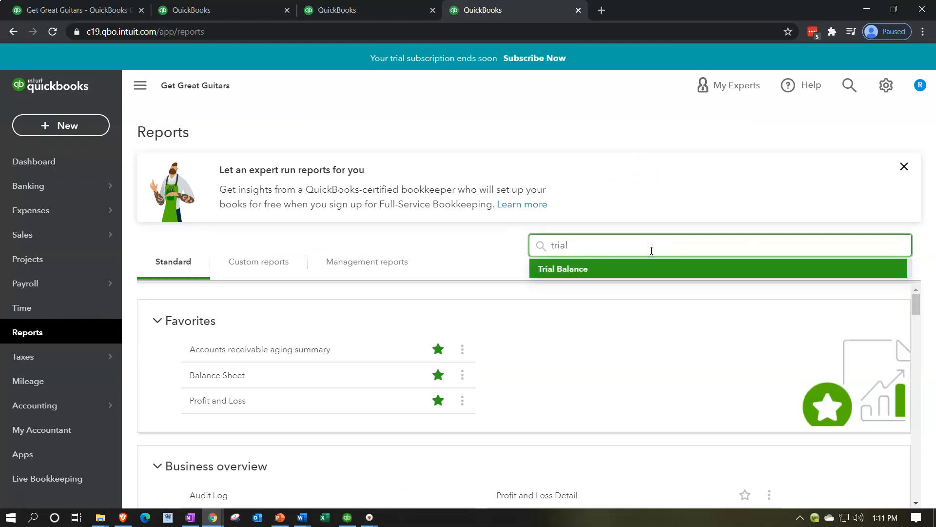
{"action": "key", "text": "Return"}
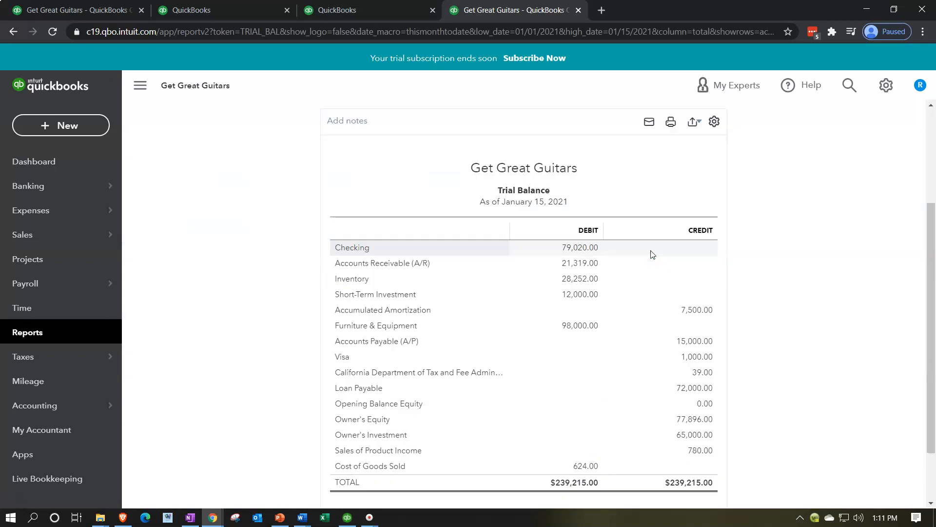
Step: Set the Trial Balance end date to 12/31/2021 and run the report
{"action": "scroll", "coordinate": [215, 330], "scroll_direction": "up", "scroll_amount": 3}
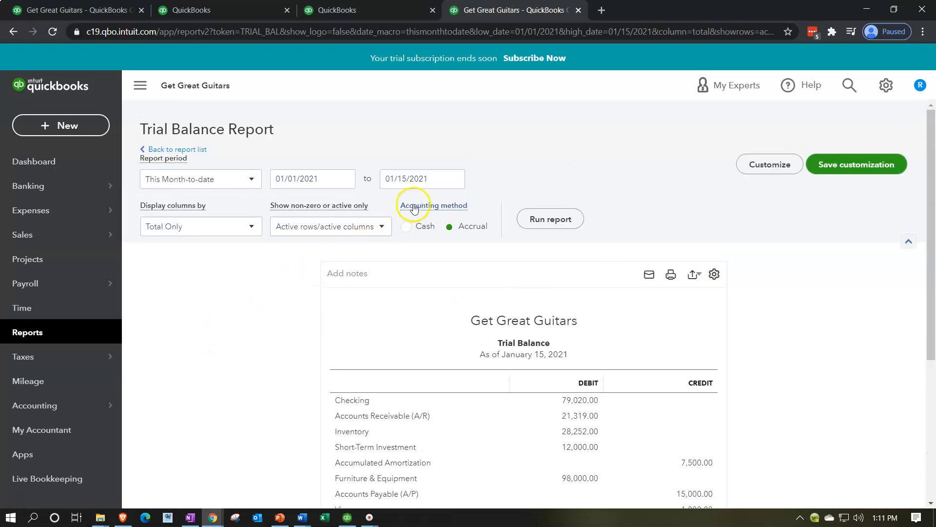
{"action": "left_click", "coordinate": [428, 180]}
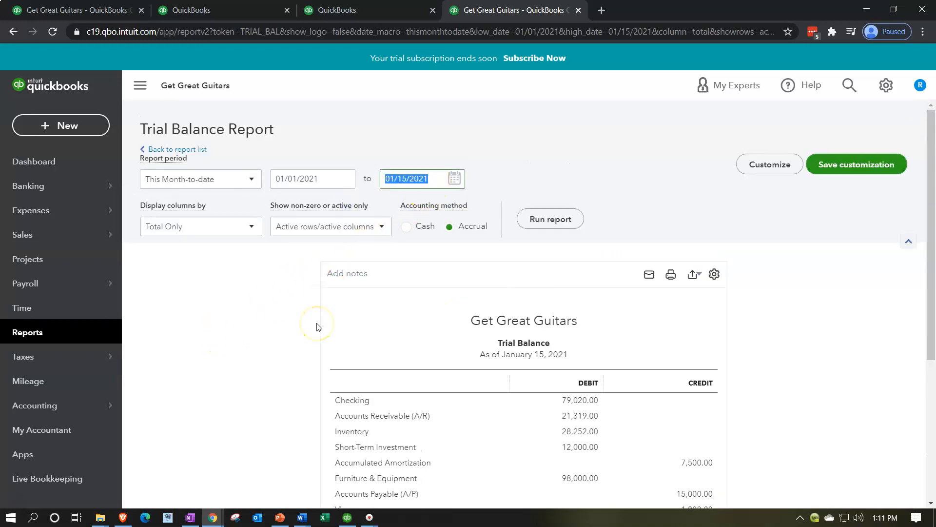
{"action": "type", "text": "12/31/2021"}
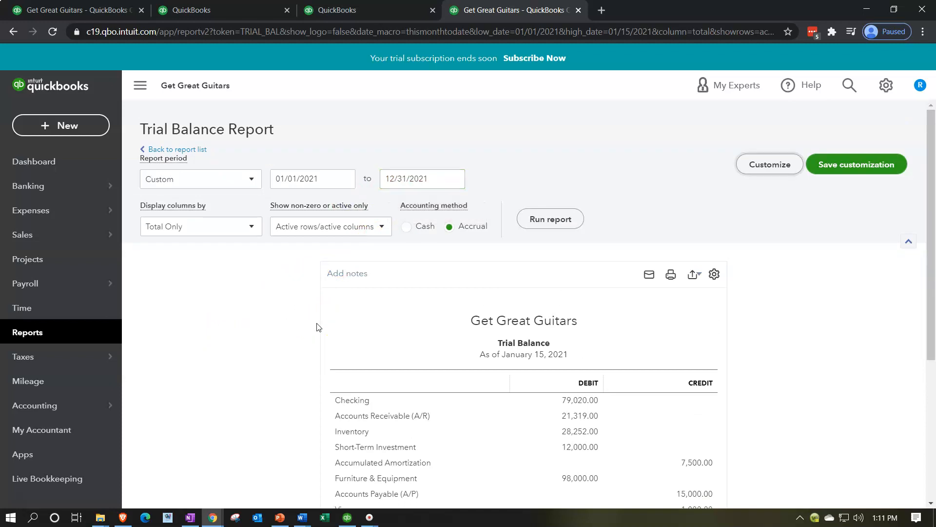
{"action": "left_click", "coordinate": [567, 230]}
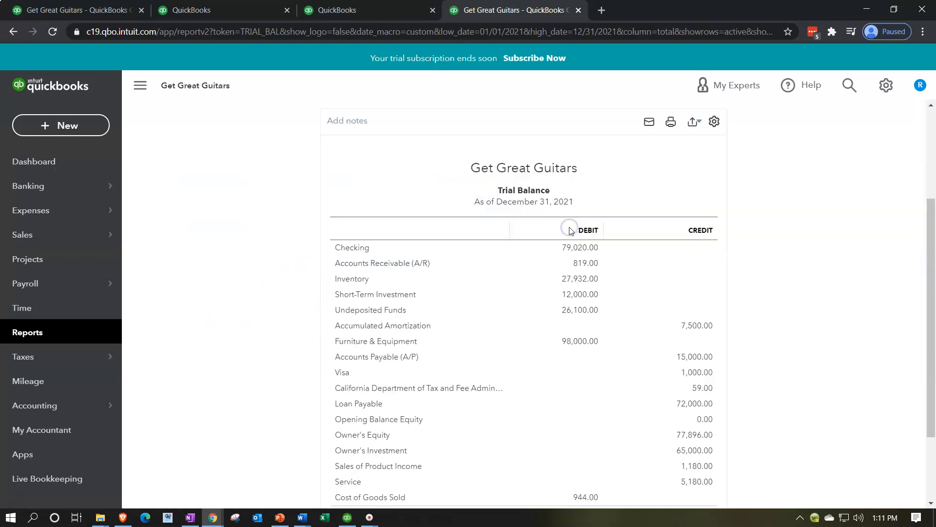
Step: Collapse the navigation menu and enlarge the browser zoom on the report
{"action": "left_click", "coordinate": [139, 85]}
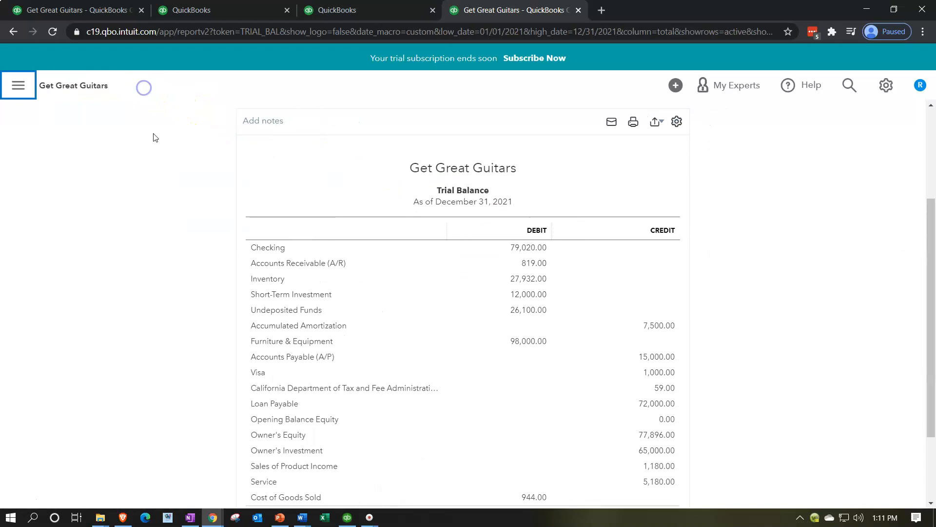
{"action": "key", "text": "ctrl+plus"}
{"action": "key", "text": "ctrl+plus"}
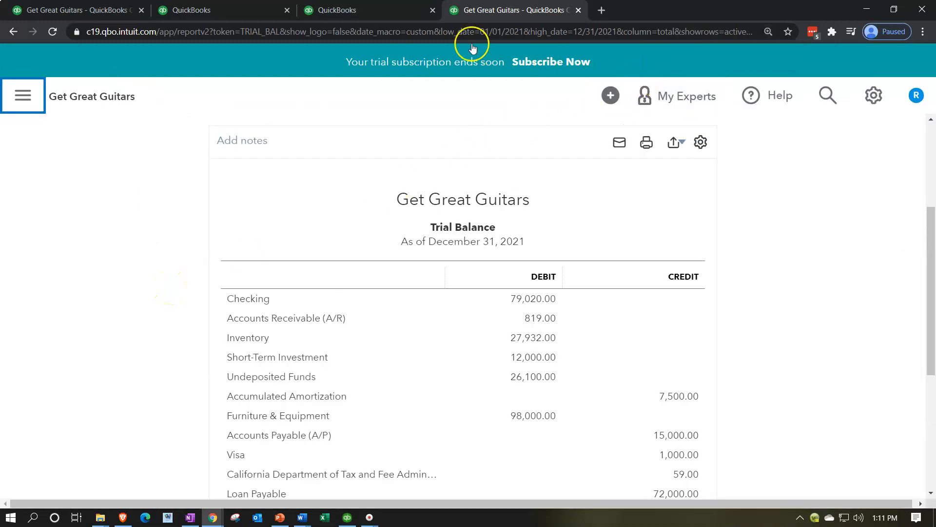
Step: In the third tab, open the Profit and Loss report from the Reports favorites
{"action": "left_click", "coordinate": [394, 14]}
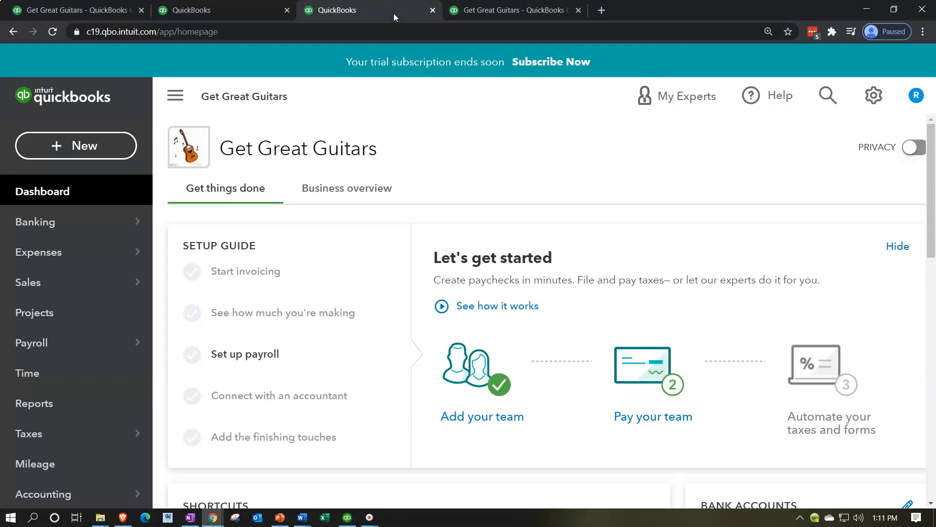
{"action": "left_click", "coordinate": [56, 414]}
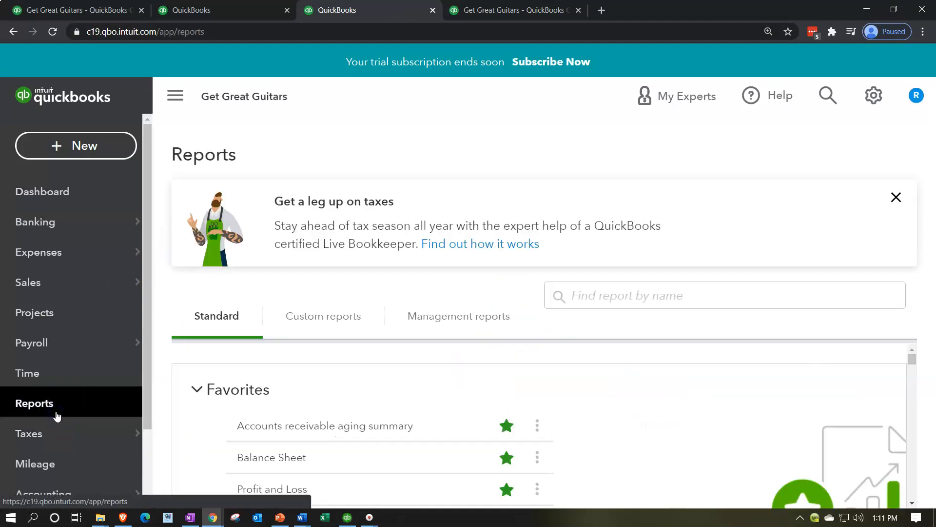
{"action": "scroll", "coordinate": [272, 412], "scroll_direction": "down", "scroll_amount": 1}
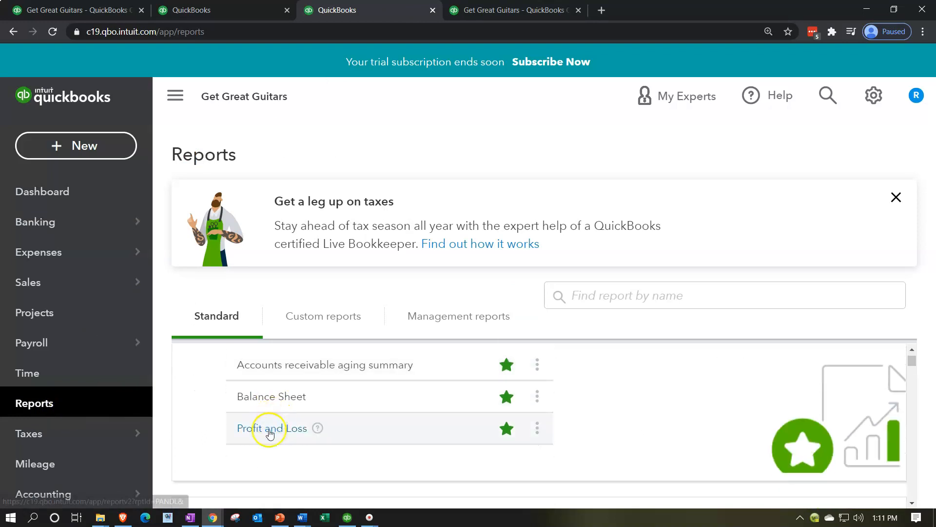
{"action": "left_click", "coordinate": [269, 433]}
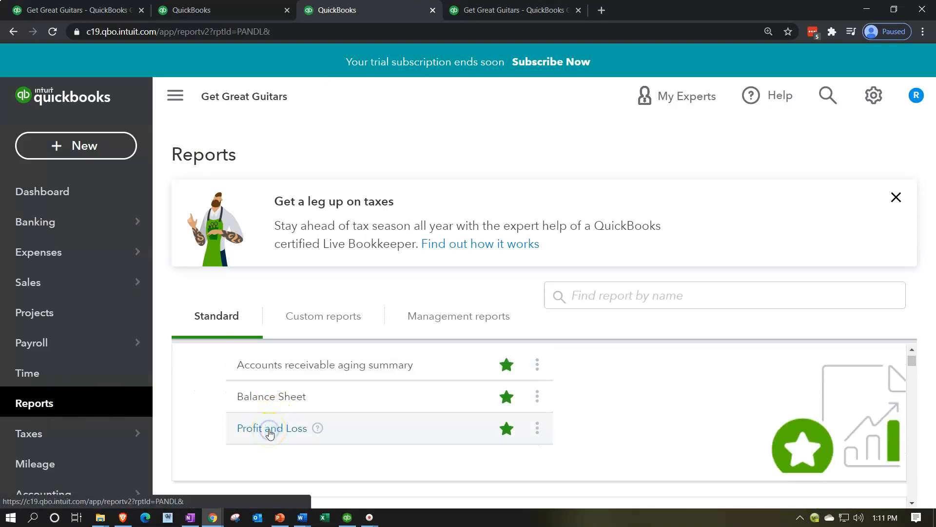
{"action": "scroll", "coordinate": [272, 434], "scroll_direction": "up", "scroll_amount": 4}
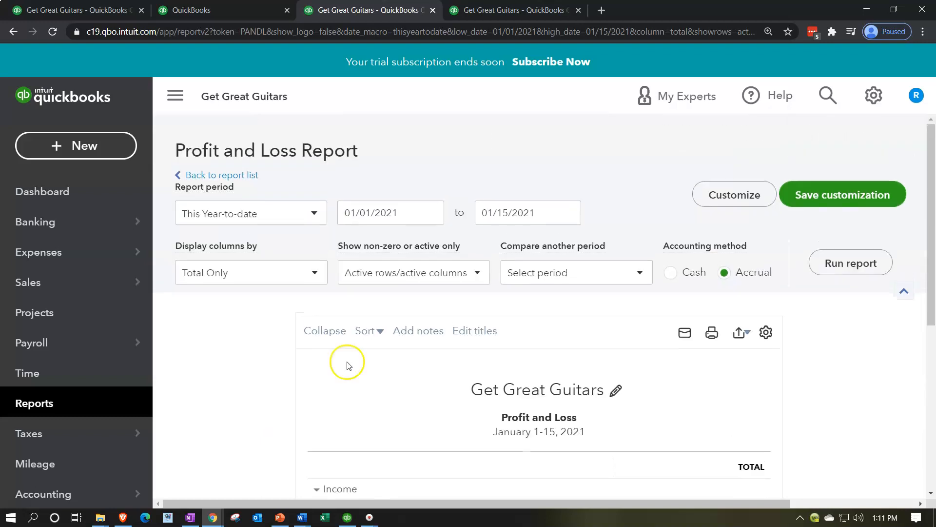
Step: Run the Profit and Loss report through 12/31/2021 and collapse the navigation menu
{"action": "left_click_drag", "start_coordinate": [544, 214], "coordinate": [446, 204]}
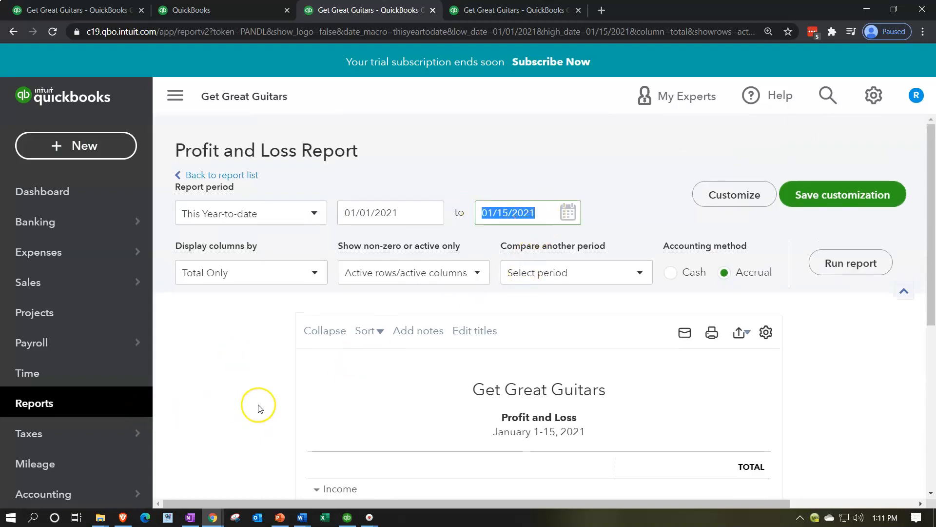
{"action": "type", "text": "123121"}
{"action": "key", "text": "Tab"}
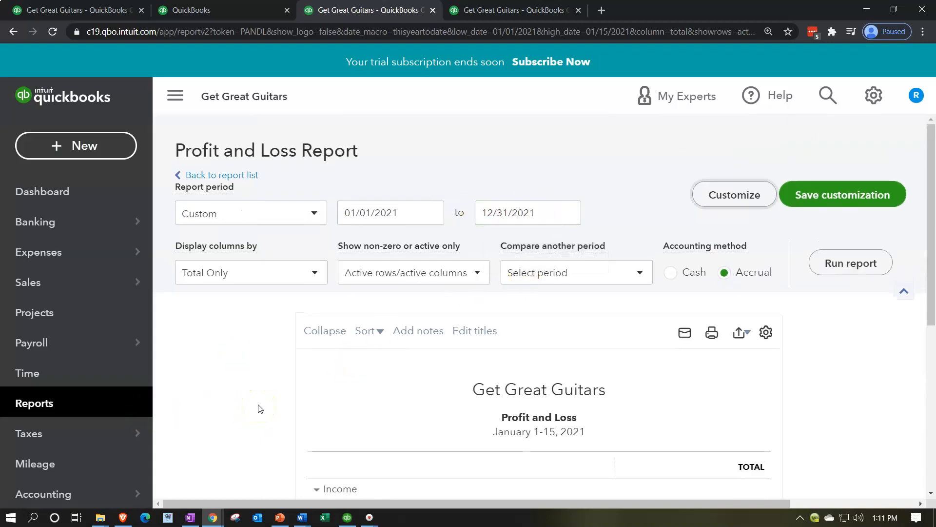
{"action": "left_click", "coordinate": [821, 270]}
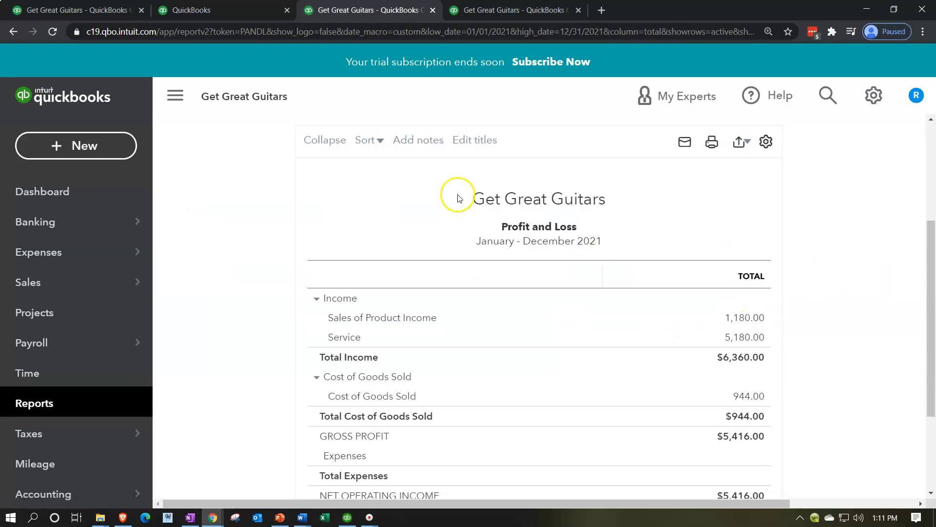
{"action": "left_click", "coordinate": [182, 104]}
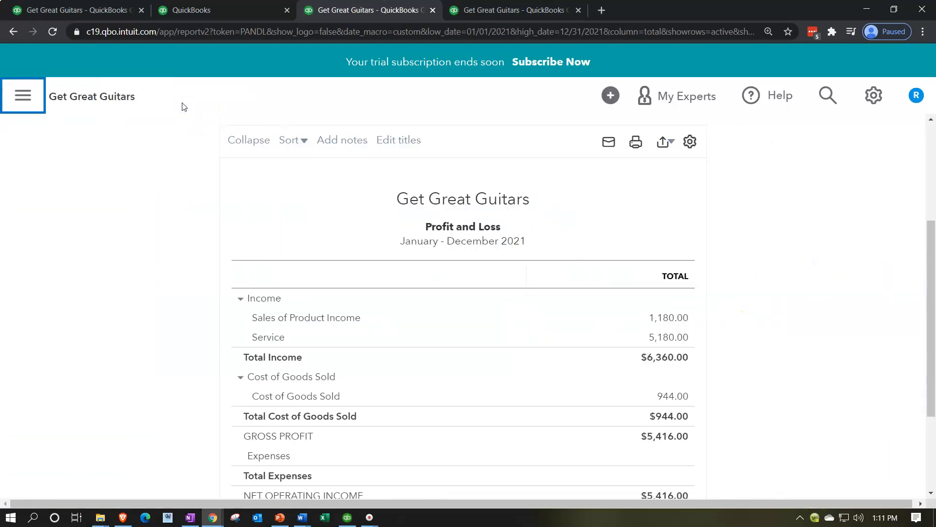
Step: In the second tab, open the Balance Sheet report from the Reports favorites
{"action": "left_click", "coordinate": [213, 7]}
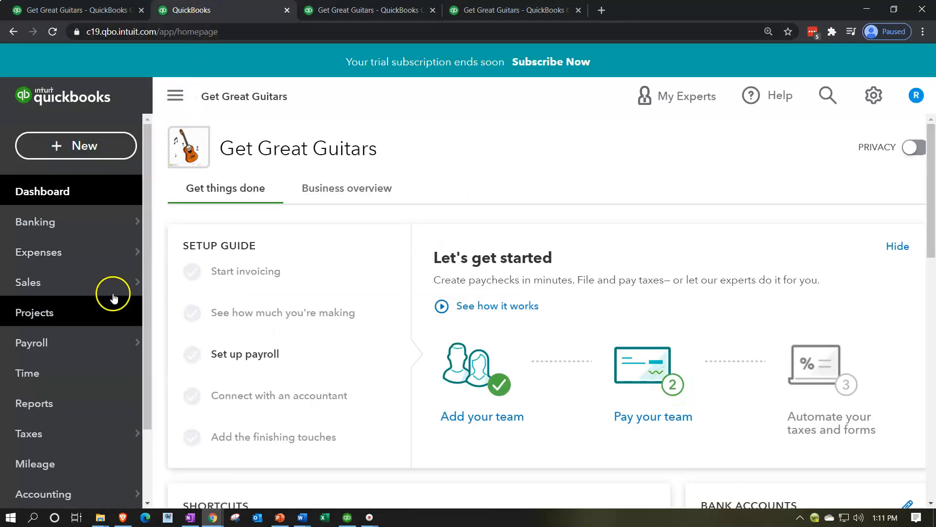
{"action": "left_click", "coordinate": [69, 412]}
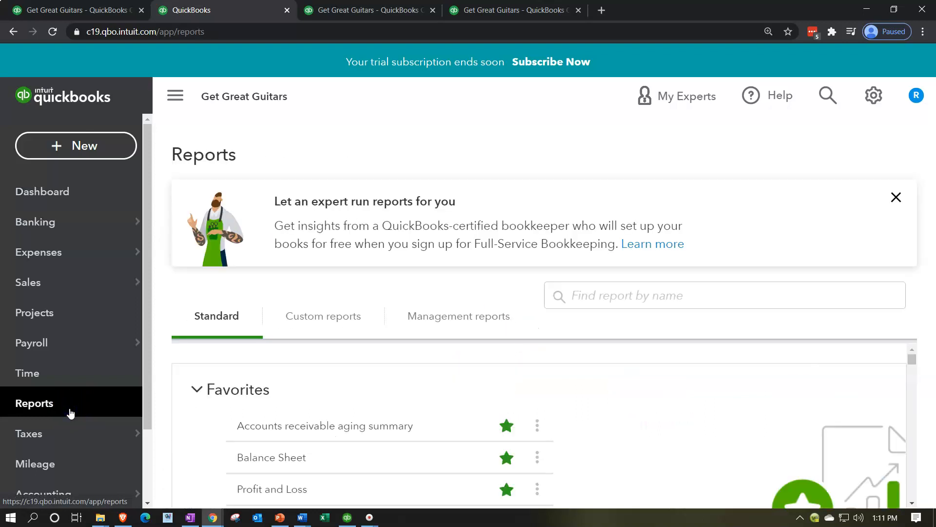
{"action": "left_click", "coordinate": [301, 457]}
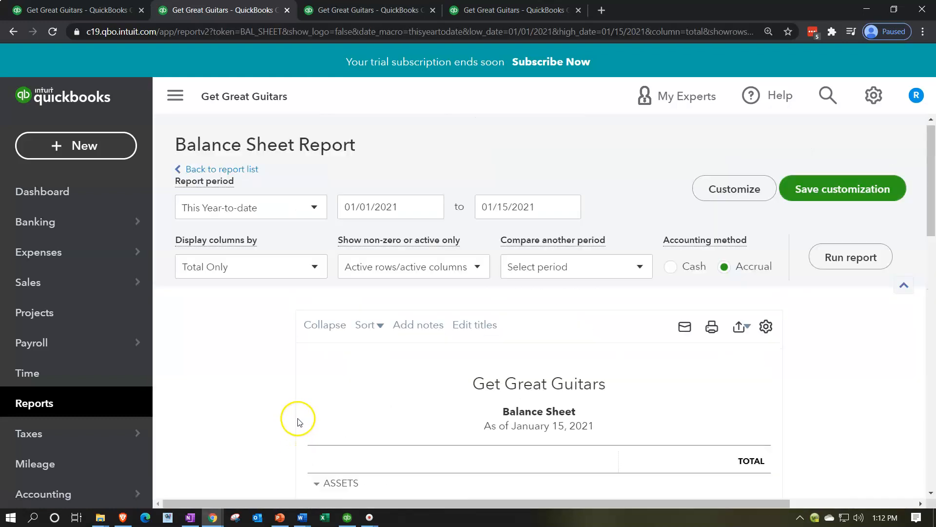
Step: Run the Balance Sheet report through 12/31/2021 and collapse the navigation menu
{"action": "left_click", "coordinate": [543, 213]}
{"action": "type", "text": "12/31/2021"}
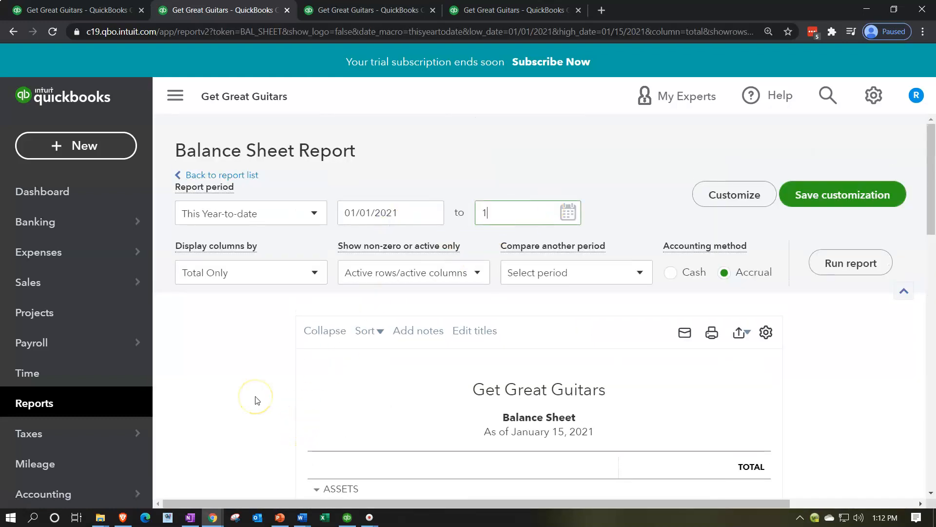
{"action": "key", "text": "Tab"}
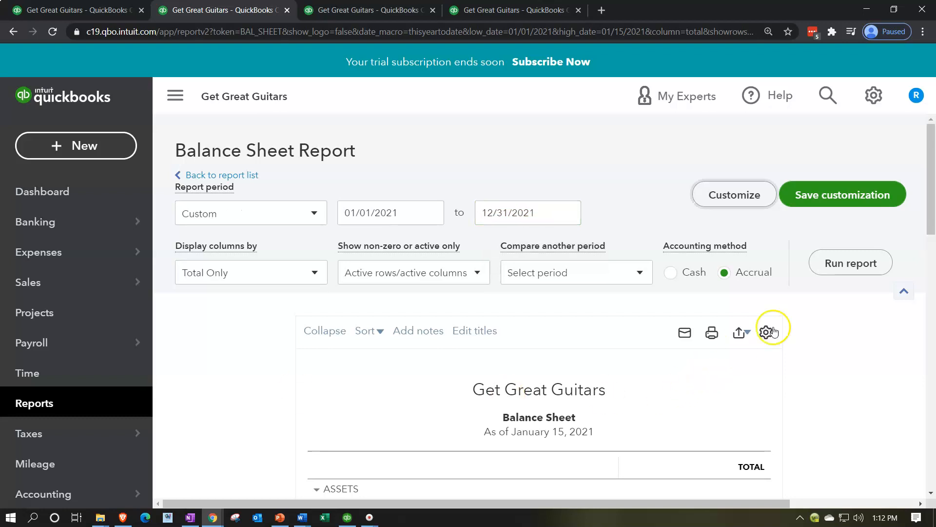
{"action": "left_click", "coordinate": [838, 262]}
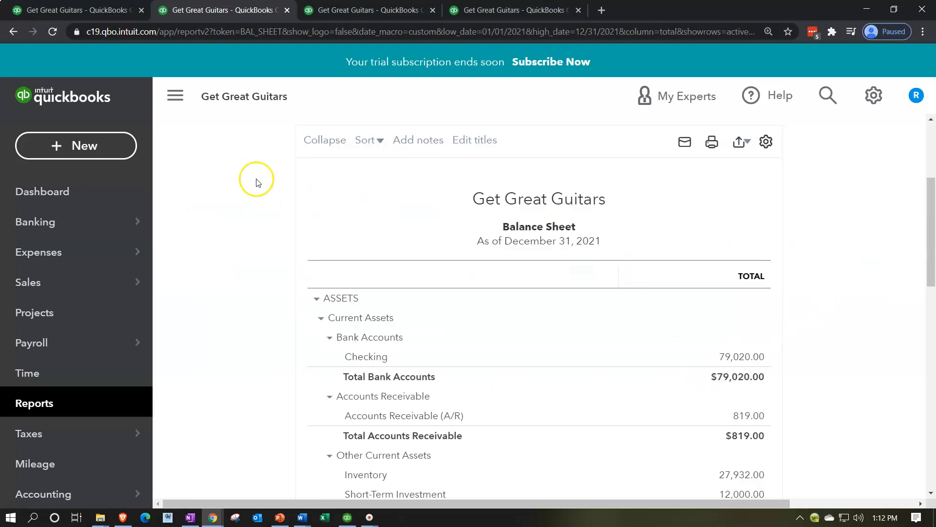
{"action": "left_click", "coordinate": [185, 100]}
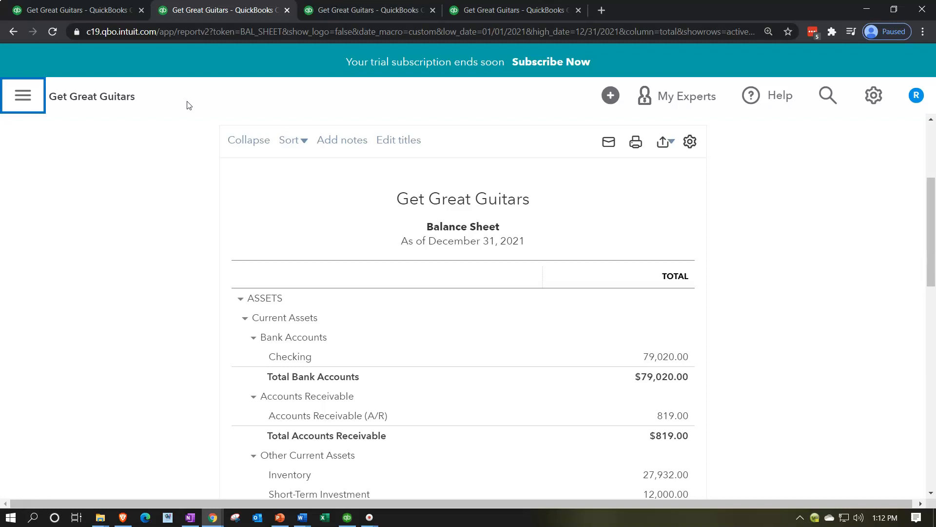
Step: Switch to QuickBooks Desktop and examine the Record Deposits item on its home page
{"action": "left_click", "coordinate": [348, 518]}
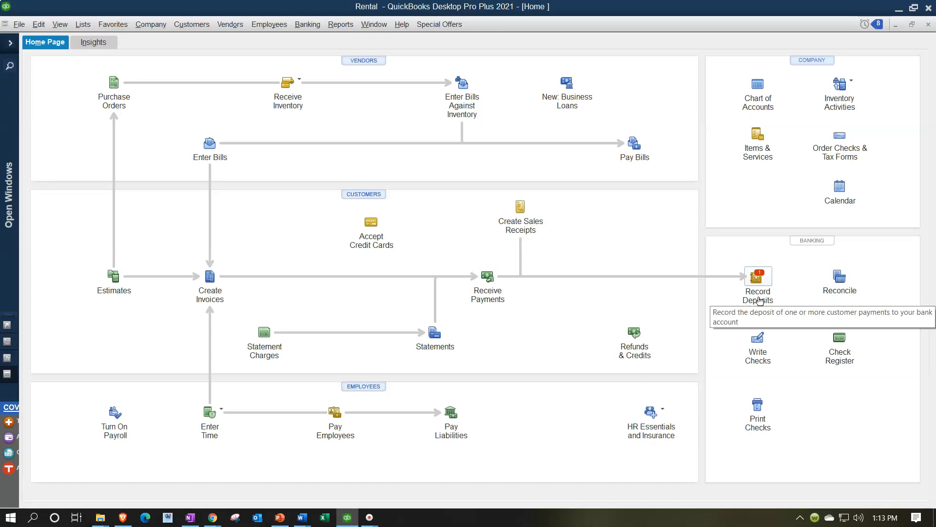
{"action": "left_click", "coordinate": [760, 279]}
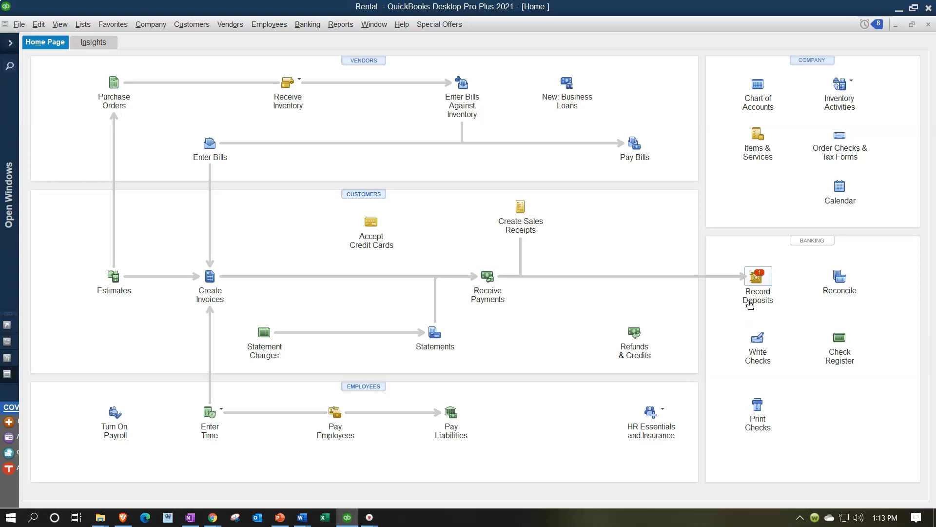
{"action": "left_click", "coordinate": [631, 292]}
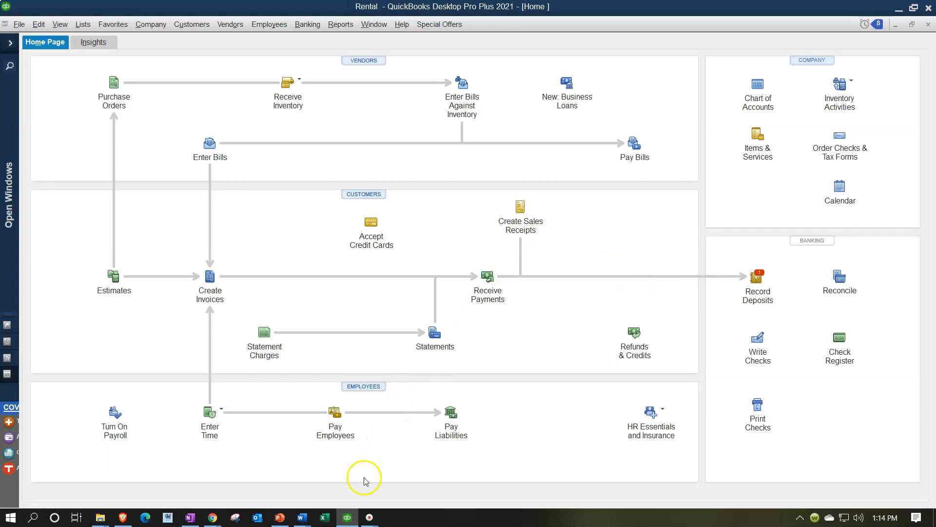
Step: Return to the browser and review the assets section of the Balance Sheet
{"action": "left_click", "coordinate": [350, 518]}
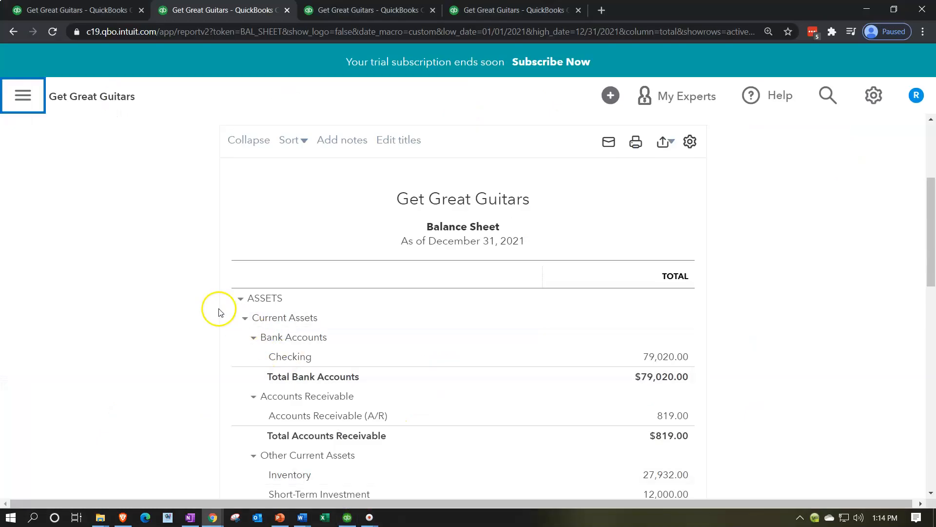
{"action": "scroll", "coordinate": [205, 306], "scroll_direction": "down", "scroll_amount": 1}
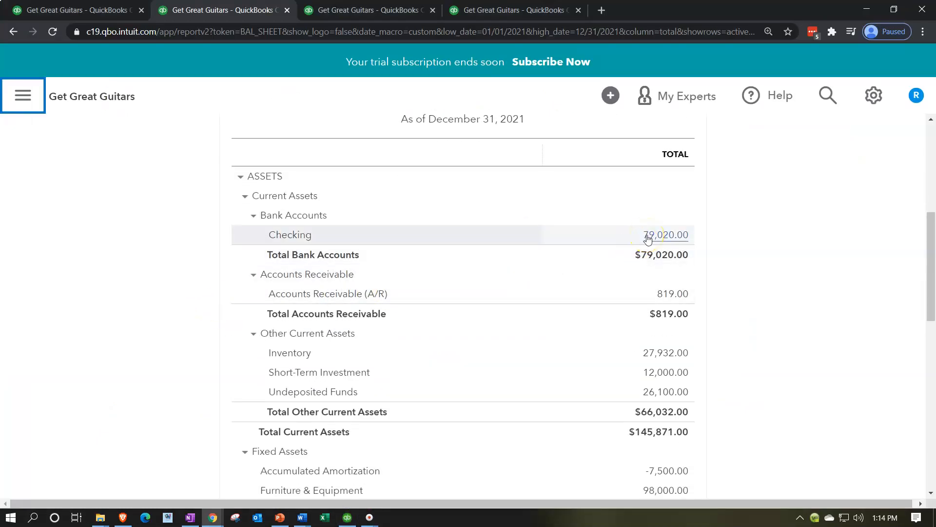
{"action": "scroll", "coordinate": [647, 237], "scroll_direction": "down", "scroll_amount": 2}
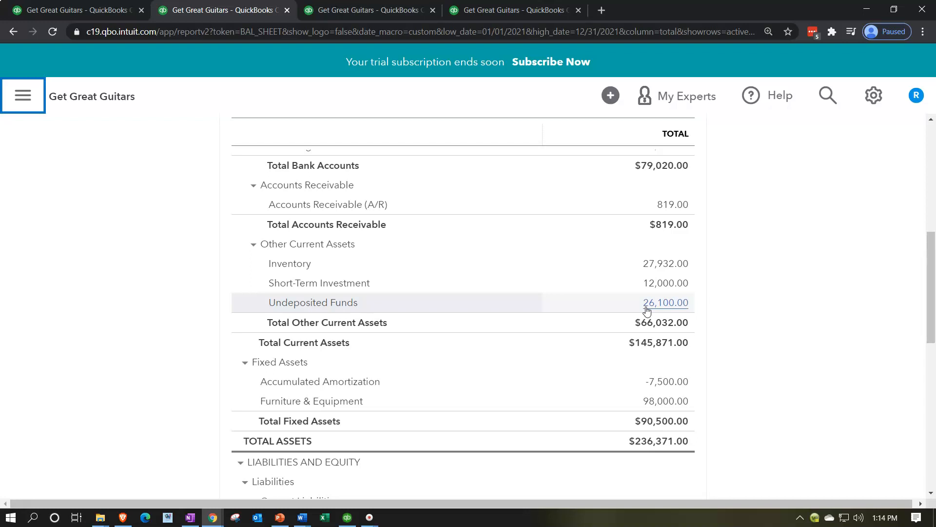
Step: In the first tab, start a new bank deposit and view the payments available to include
{"action": "left_click", "coordinate": [96, 15]}
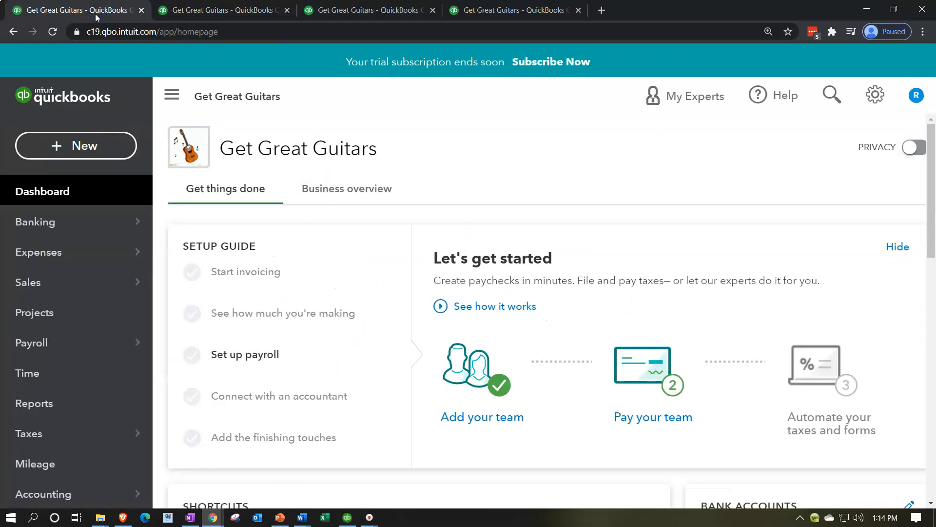
{"action": "left_click", "coordinate": [75, 145]}
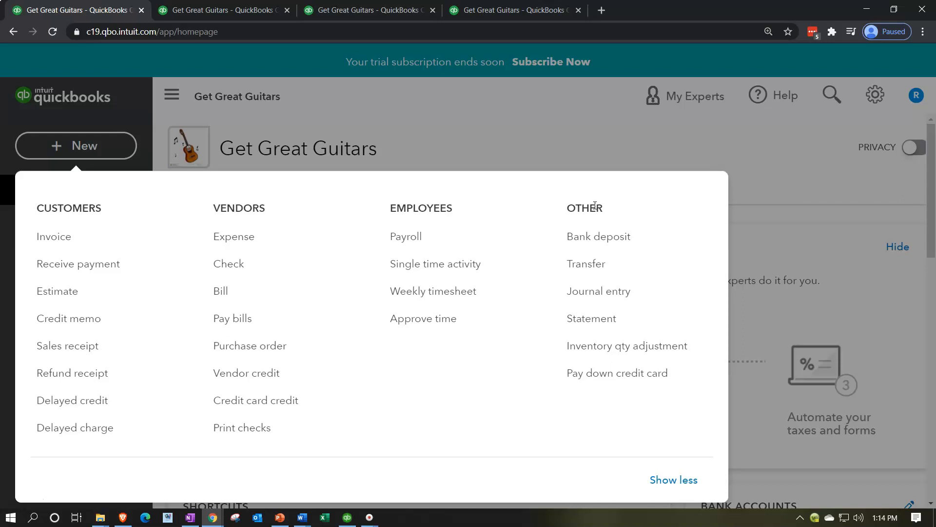
{"action": "left_click", "coordinate": [607, 236]}
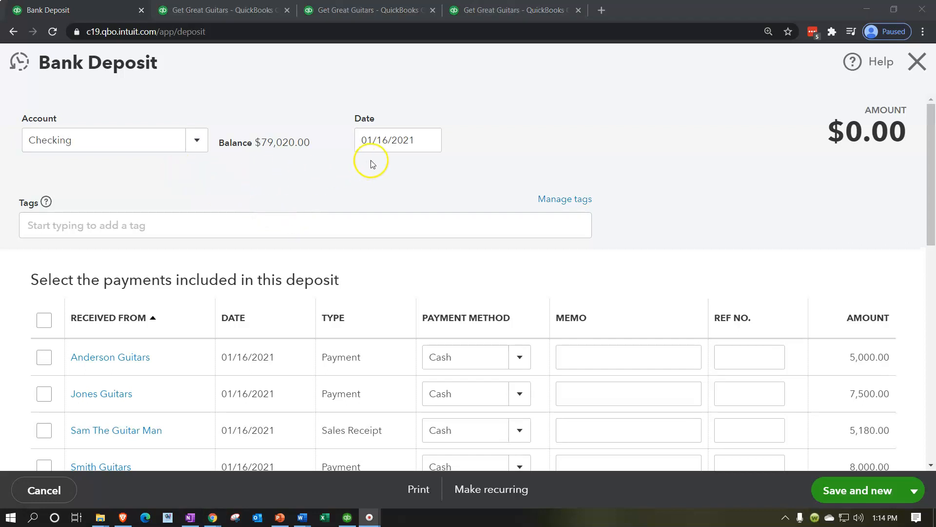
{"action": "scroll", "coordinate": [372, 163], "scroll_direction": "down", "scroll_amount": 3}
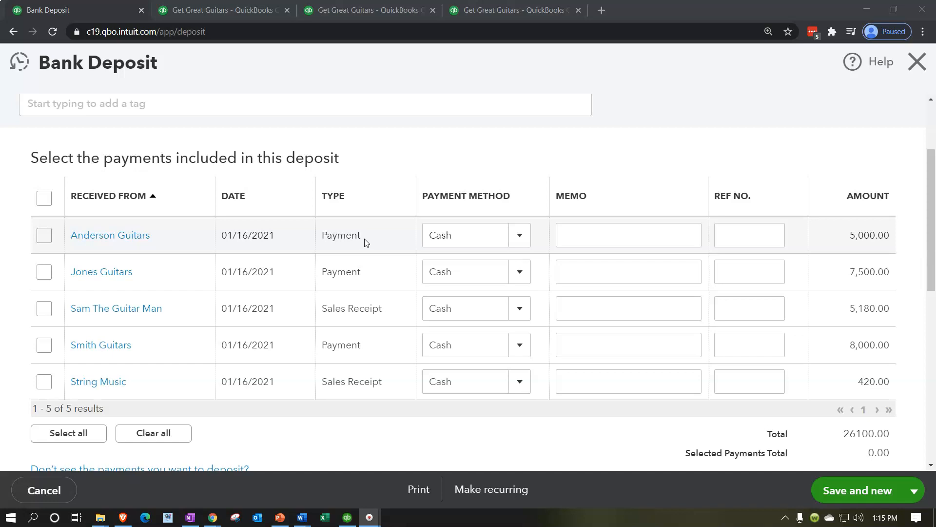
Step: Examine the payments available for the deposit and the customer choices in the add-funds section
{"action": "scroll", "coordinate": [366, 243], "scroll_direction": "down", "scroll_amount": 1}
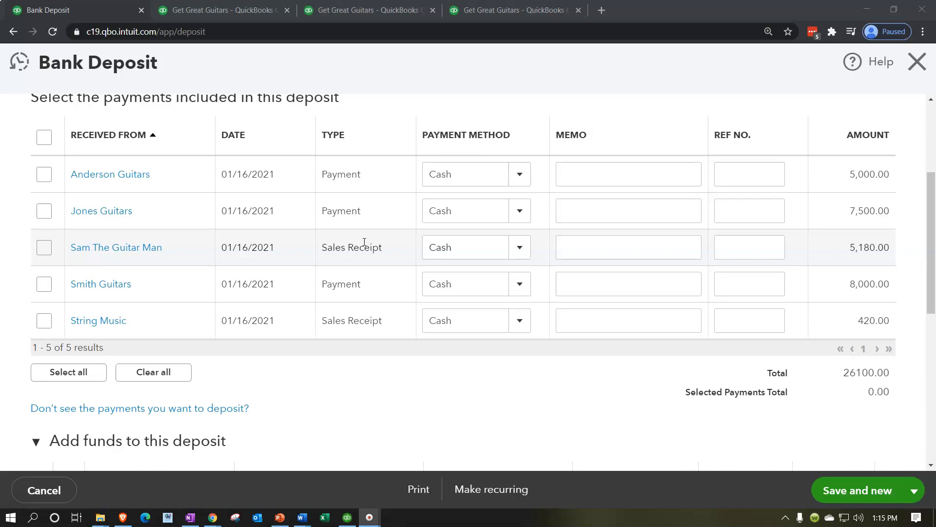
{"action": "scroll", "coordinate": [364, 242], "scroll_direction": "up", "scroll_amount": 1}
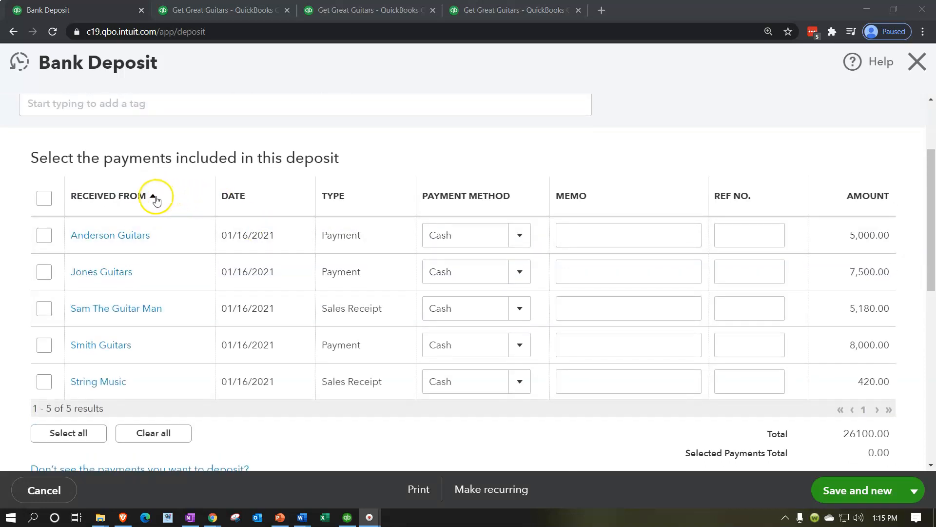
{"action": "scroll", "coordinate": [156, 200], "scroll_direction": "up", "scroll_amount": 2}
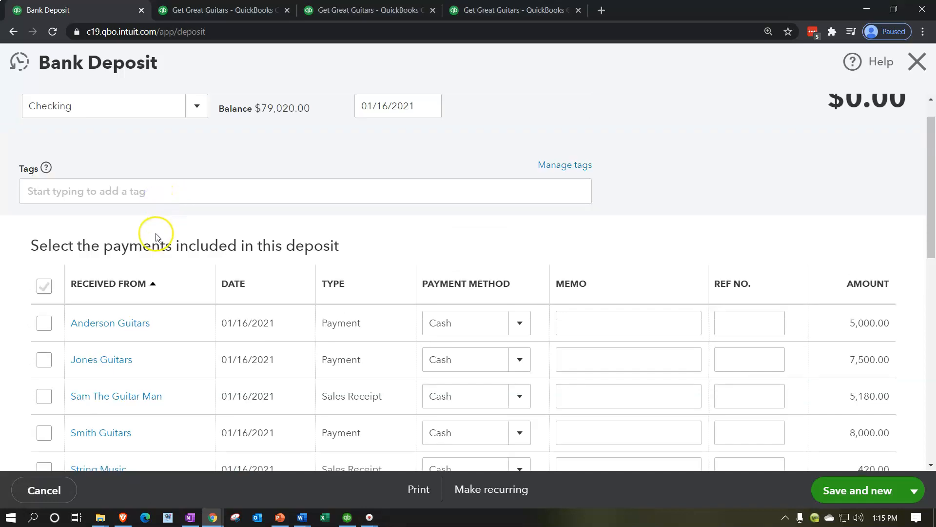
{"action": "scroll", "coordinate": [156, 237], "scroll_direction": "down", "scroll_amount": 3}
{"action": "scroll", "coordinate": [156, 236], "scroll_direction": "up", "scroll_amount": 3}
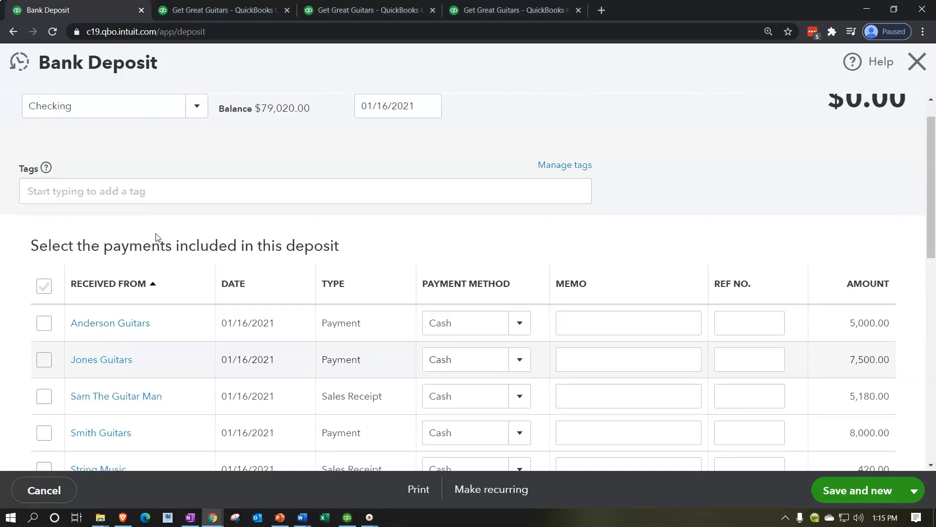
{"action": "scroll", "coordinate": [157, 237], "scroll_direction": "down", "scroll_amount": 9}
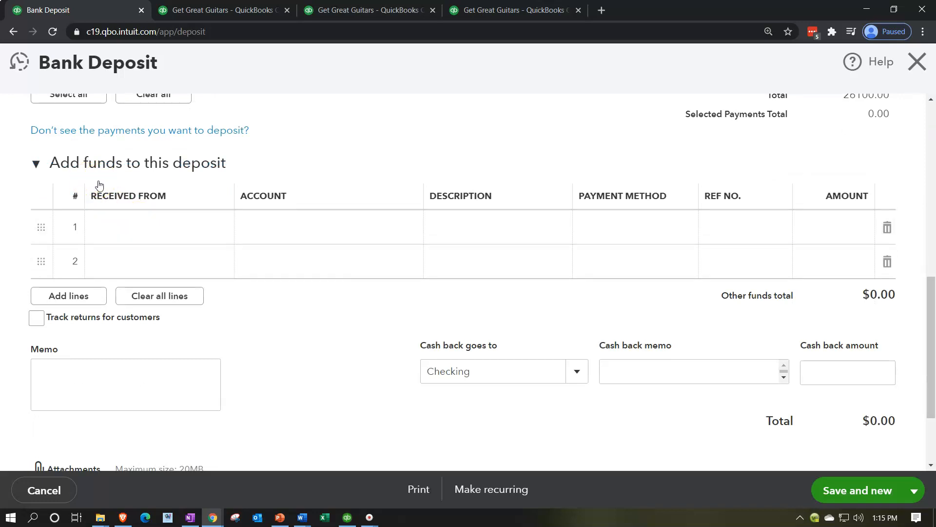
{"action": "left_click", "coordinate": [168, 219]}
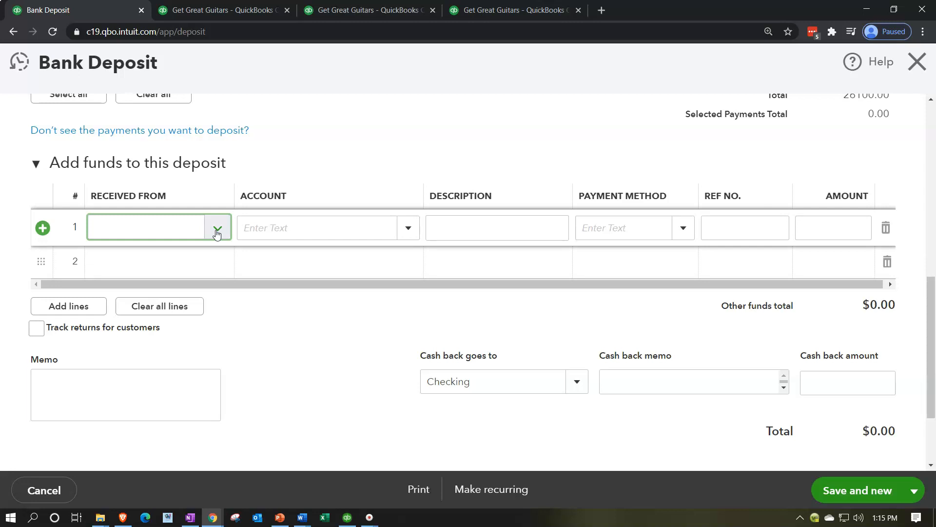
{"action": "left_click", "coordinate": [217, 229]}
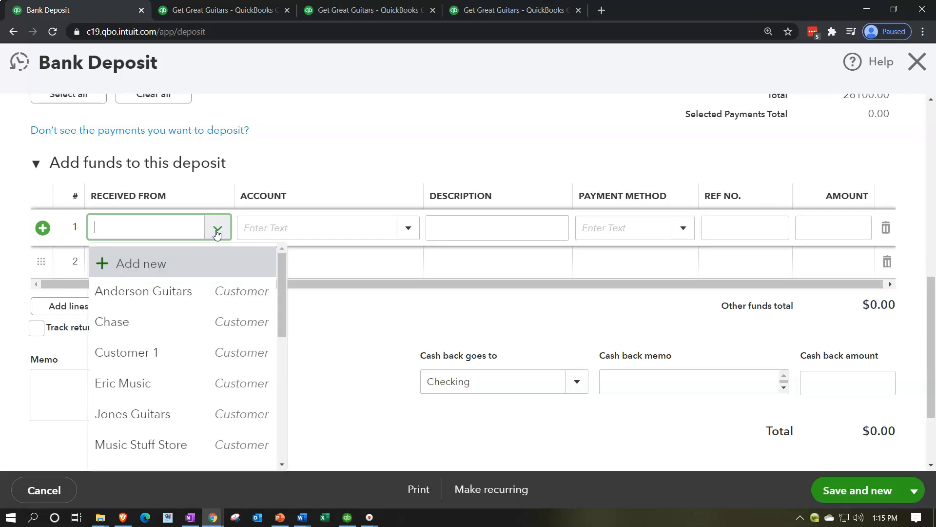
{"action": "left_click", "coordinate": [217, 233]}
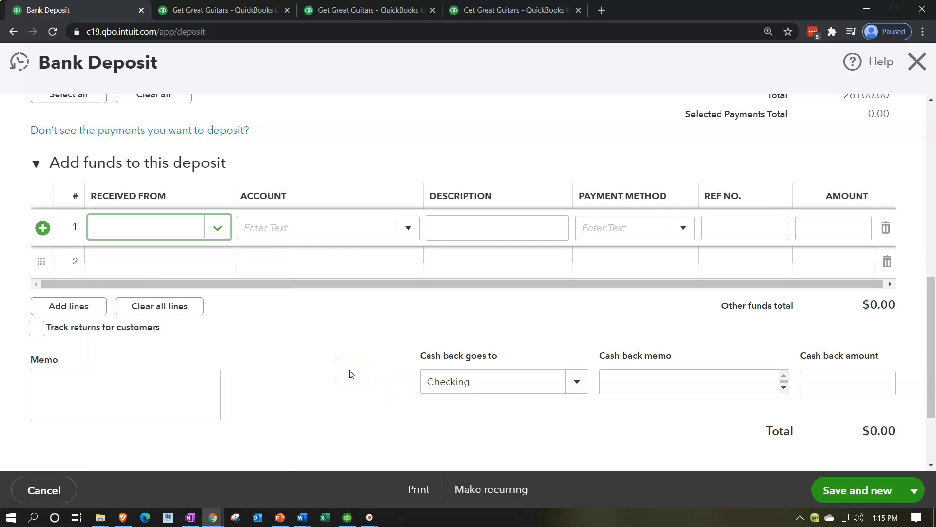
{"action": "scroll", "coordinate": [350, 374], "scroll_direction": "up", "scroll_amount": 5}
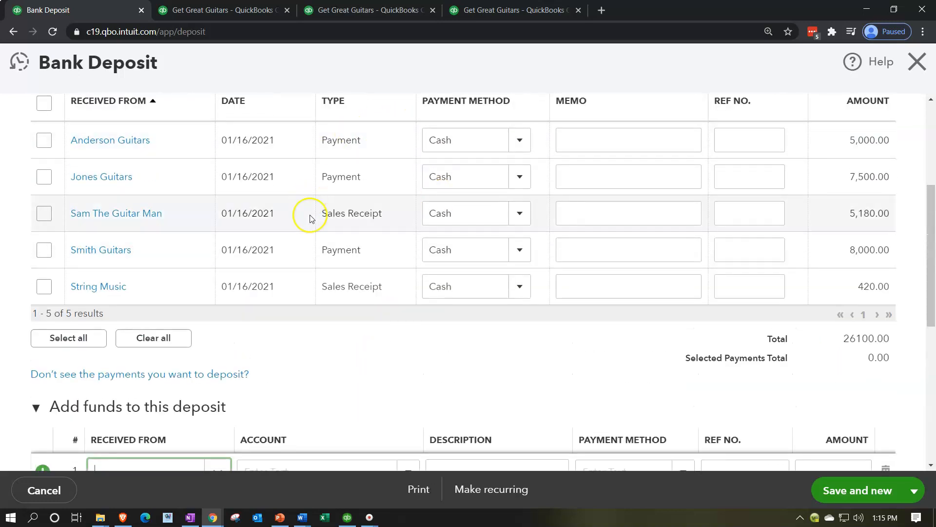
{"action": "scroll", "coordinate": [310, 218], "scroll_direction": "up", "scroll_amount": 3}
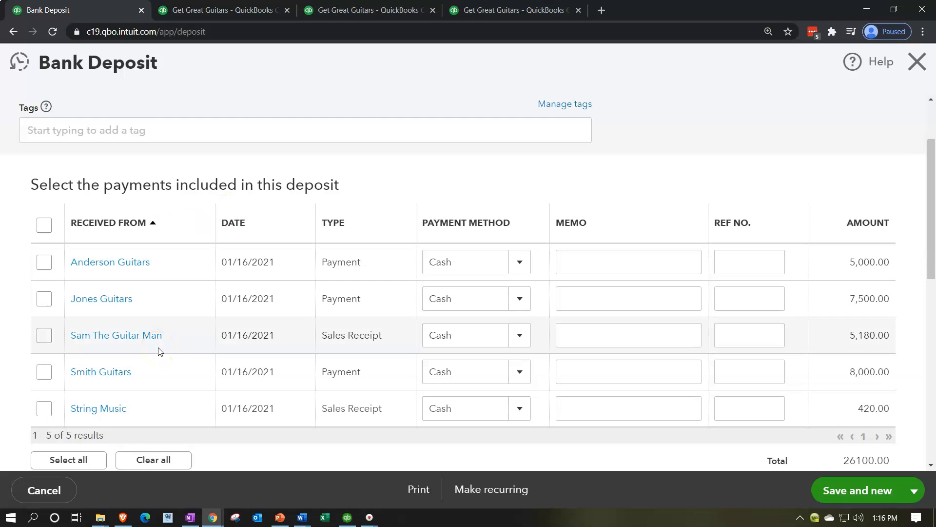
{"action": "scroll", "coordinate": [158, 351], "scroll_direction": "down", "scroll_amount": 6}
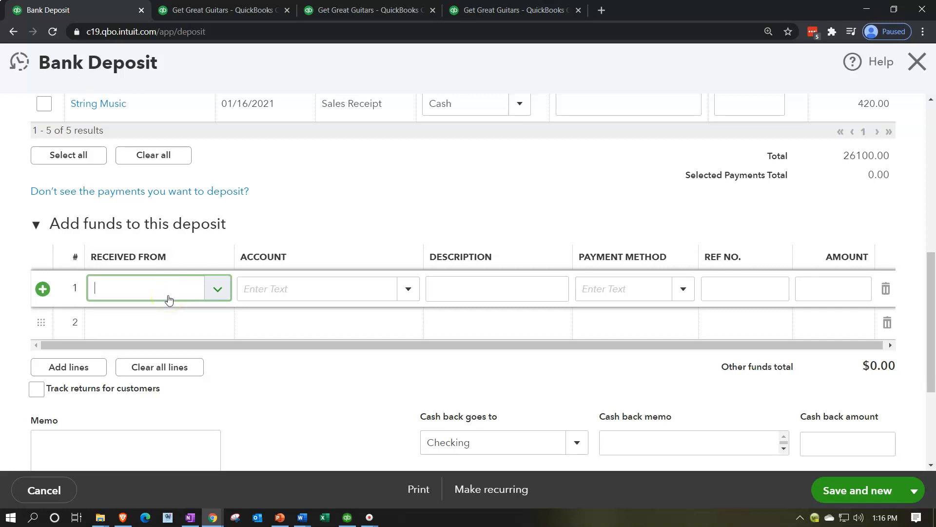
{"action": "scroll", "coordinate": [169, 299], "scroll_direction": "up", "scroll_amount": 5}
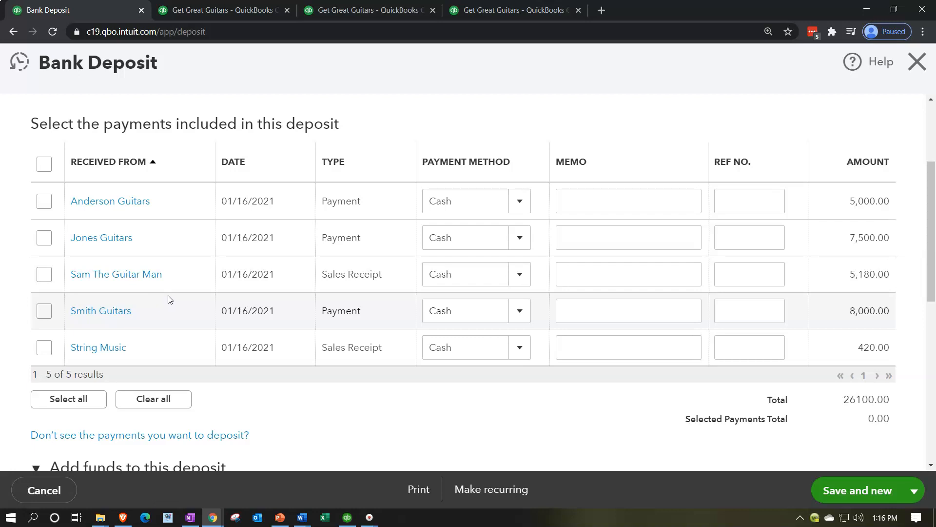
Step: Select the String Music and Sam The Guitar Man sales receipts for the deposit into Checking
{"action": "left_click", "coordinate": [45, 349]}
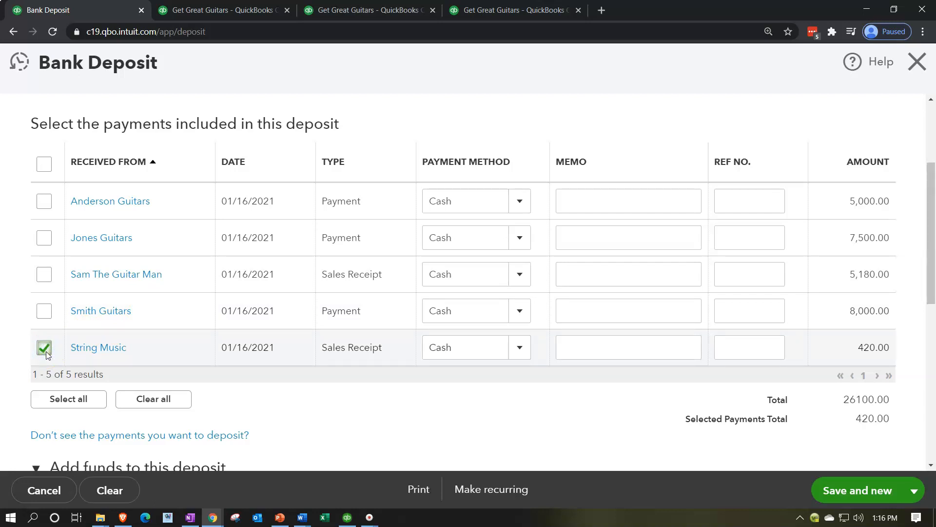
{"action": "left_click", "coordinate": [43, 275]}
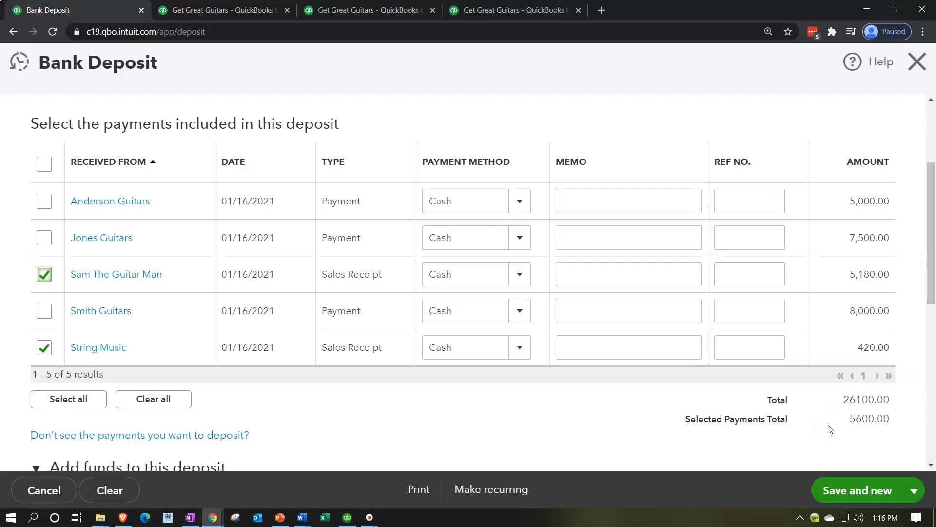
{"action": "scroll", "coordinate": [830, 429], "scroll_direction": "up", "scroll_amount": 3}
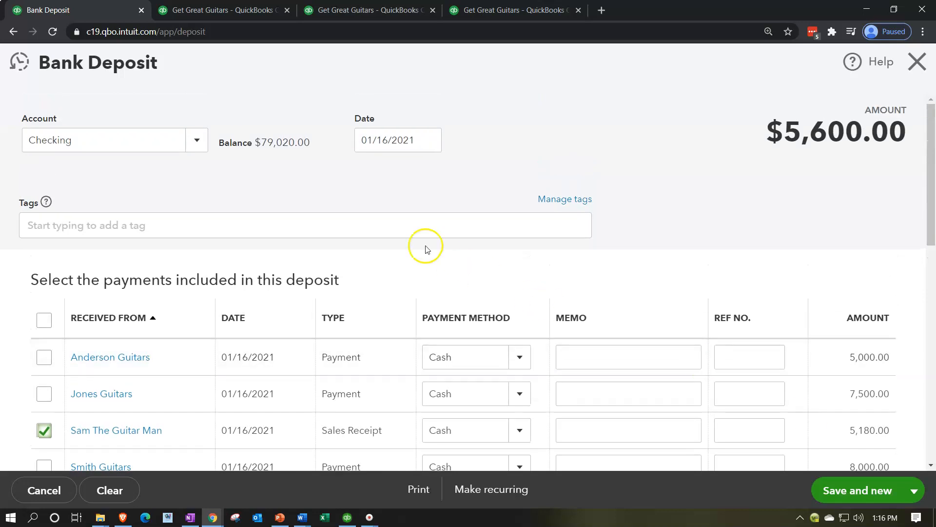
{"action": "left_click", "coordinate": [194, 142]}
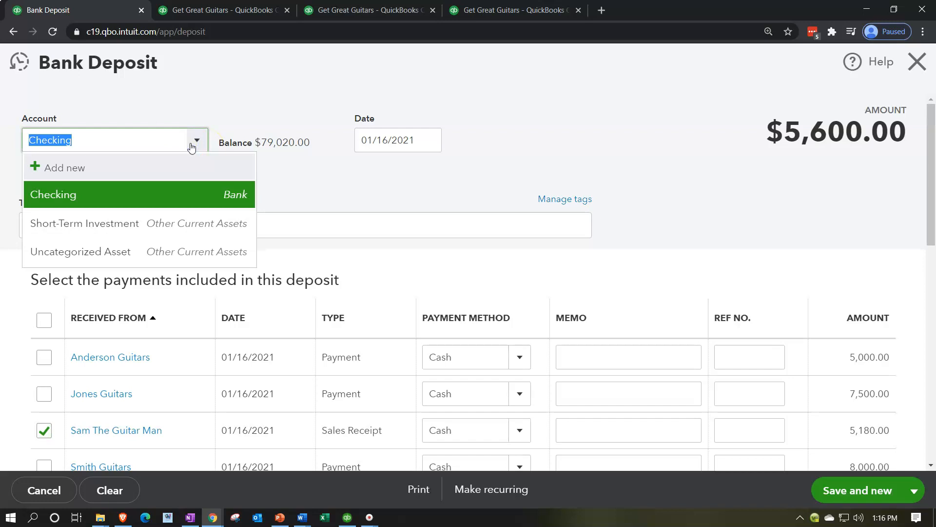
{"action": "left_click", "coordinate": [191, 147]}
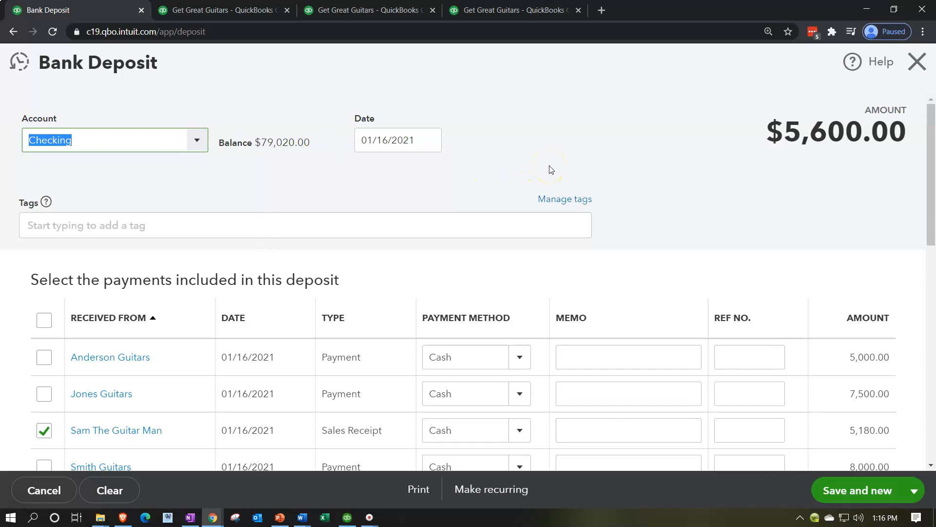
Step: Save and close the bank deposit
{"action": "scroll", "coordinate": [550, 168], "scroll_direction": "down", "scroll_amount": 3}
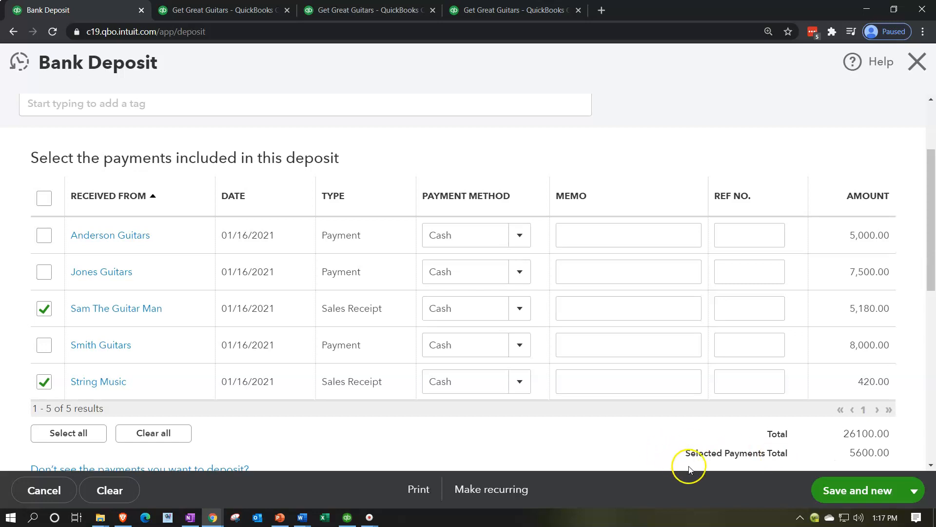
{"action": "left_click", "coordinate": [915, 503]}
{"action": "left_click", "coordinate": [848, 464]}
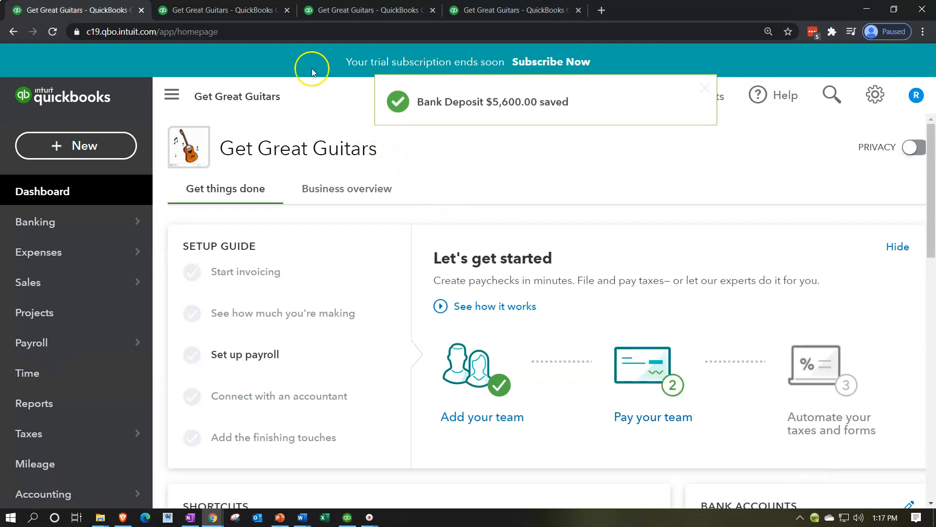
Step: Return to the Balance Sheet tab, refresh the report, and open the Checking account's transaction detail
{"action": "left_click", "coordinate": [240, 10]}
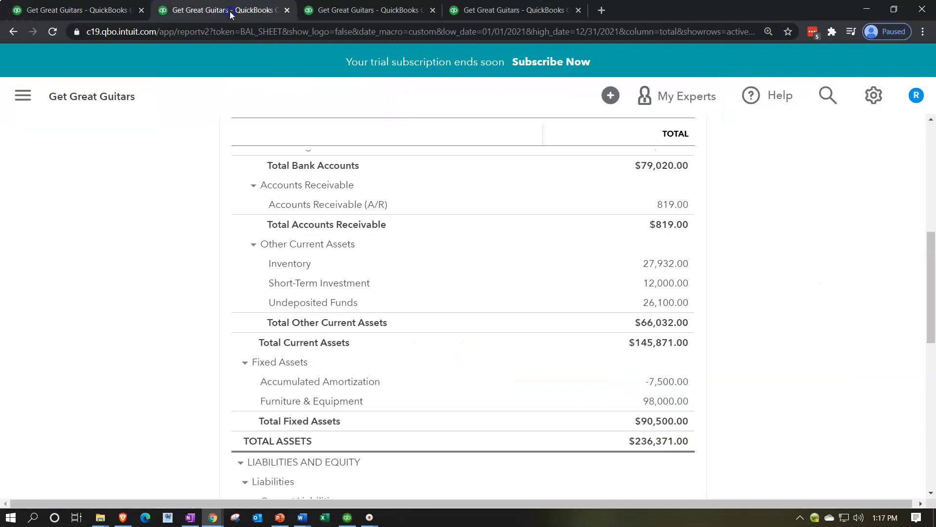
{"action": "scroll", "coordinate": [167, 228], "scroll_direction": "up", "scroll_amount": 10}
{"action": "left_click", "coordinate": [698, 200]}
{"action": "scroll", "coordinate": [355, 303], "scroll_direction": "down", "scroll_amount": 2}
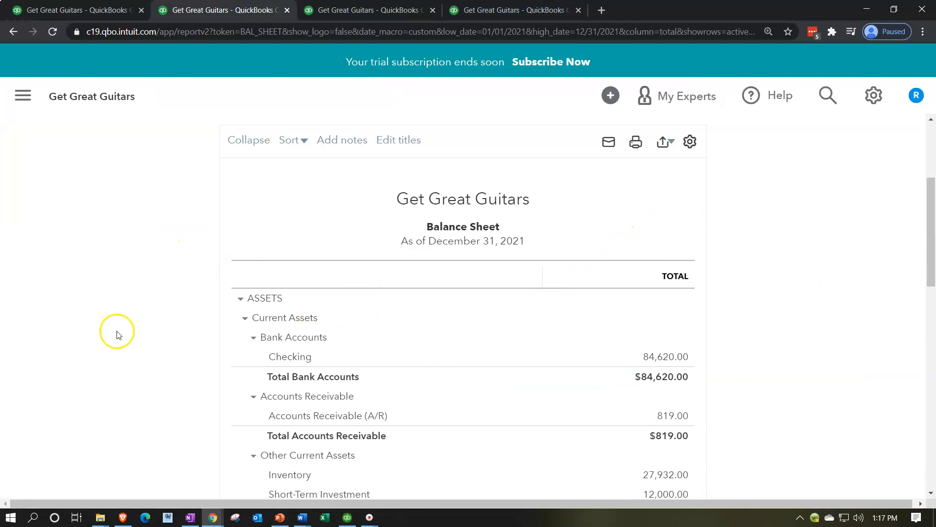
{"action": "scroll", "coordinate": [115, 331], "scroll_direction": "down", "scroll_amount": 1}
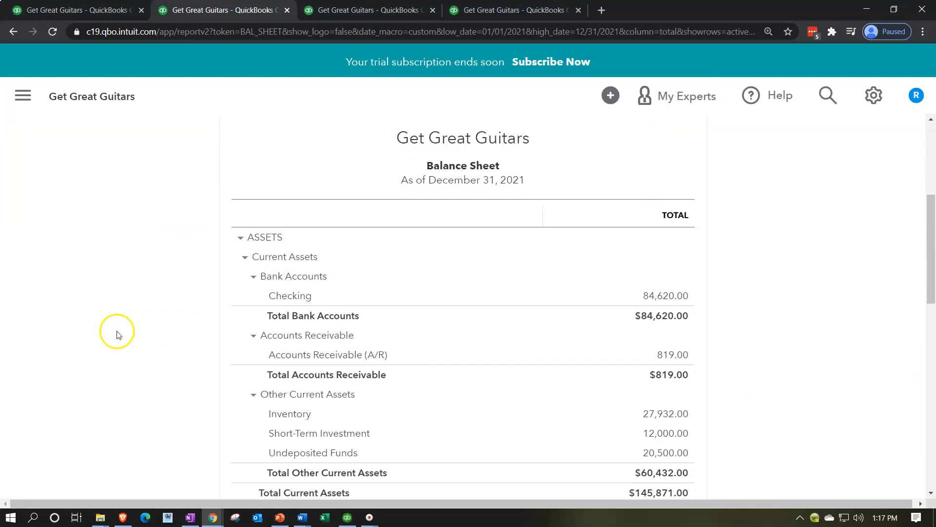
{"action": "left_click", "coordinate": [665, 296]}
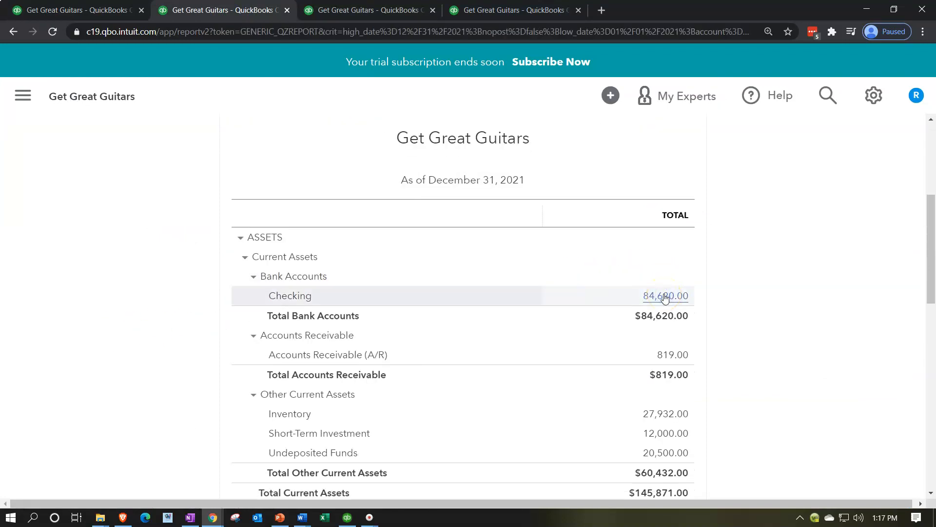
Step: Open the 01/16/2021 deposit from the Checking transaction report, review it, and close it
{"action": "scroll", "coordinate": [664, 293], "scroll_direction": "down", "scroll_amount": 1}
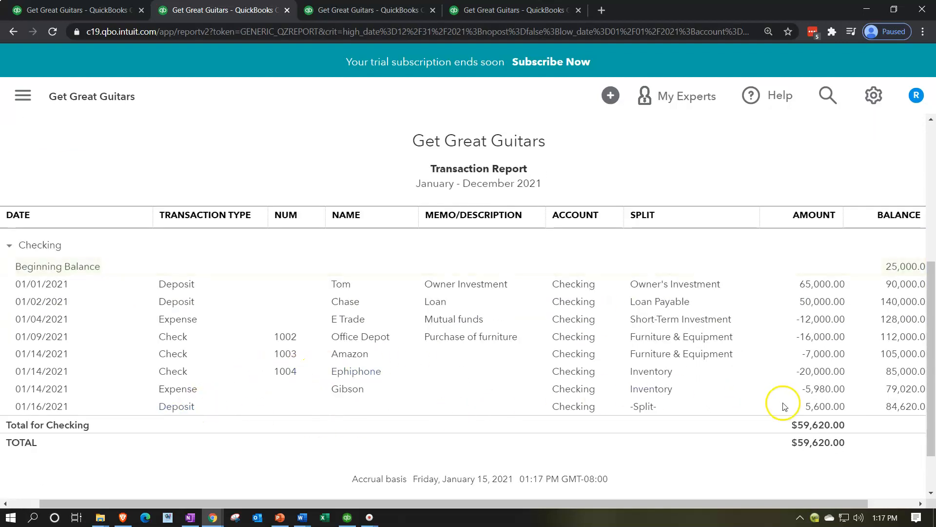
{"action": "left_click", "coordinate": [810, 408]}
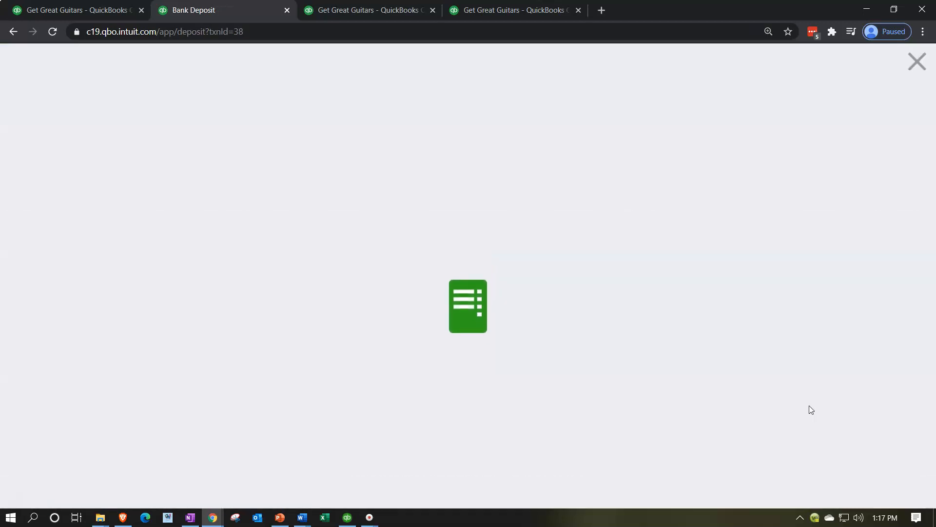
{"action": "scroll", "coordinate": [694, 361], "scroll_direction": "down", "scroll_amount": 2}
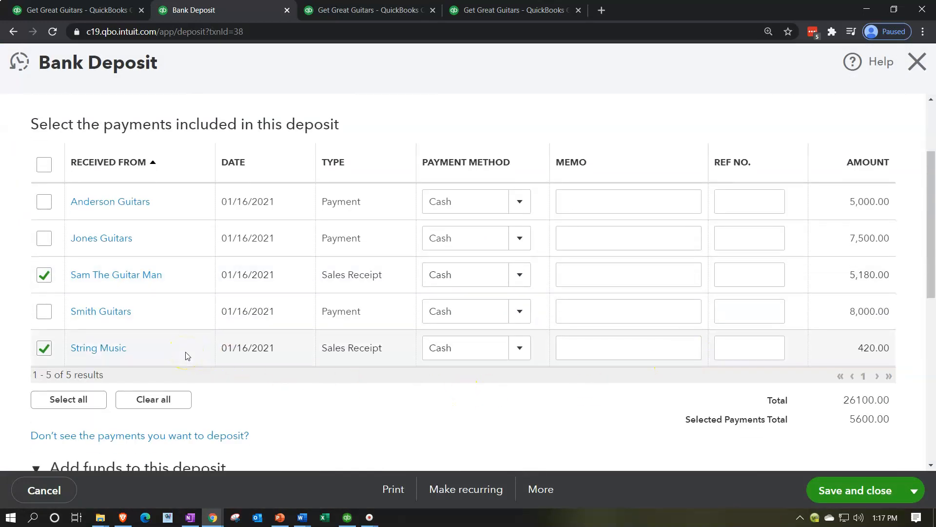
{"action": "scroll", "coordinate": [186, 356], "scroll_direction": "up", "scroll_amount": 1}
{"action": "scroll", "coordinate": [186, 356], "scroll_direction": "up", "scroll_amount": 3}
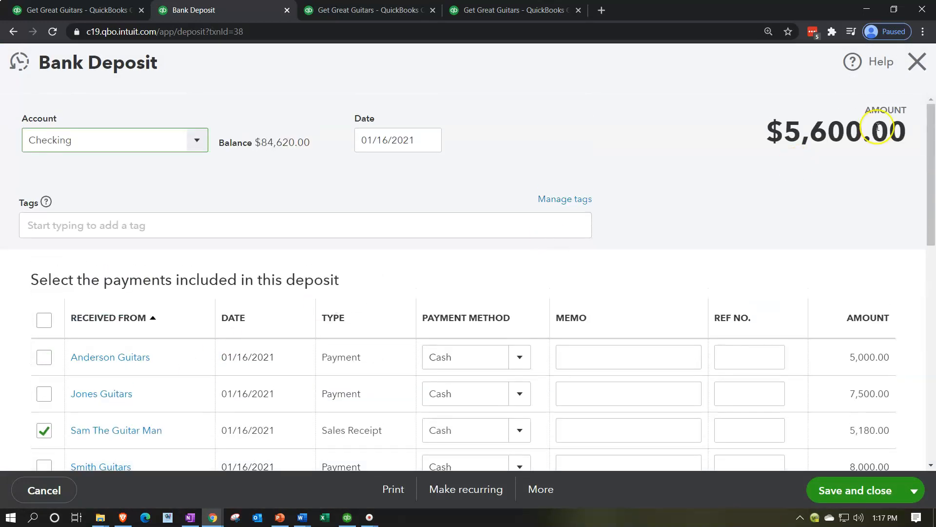
{"action": "left_click", "coordinate": [917, 62]}
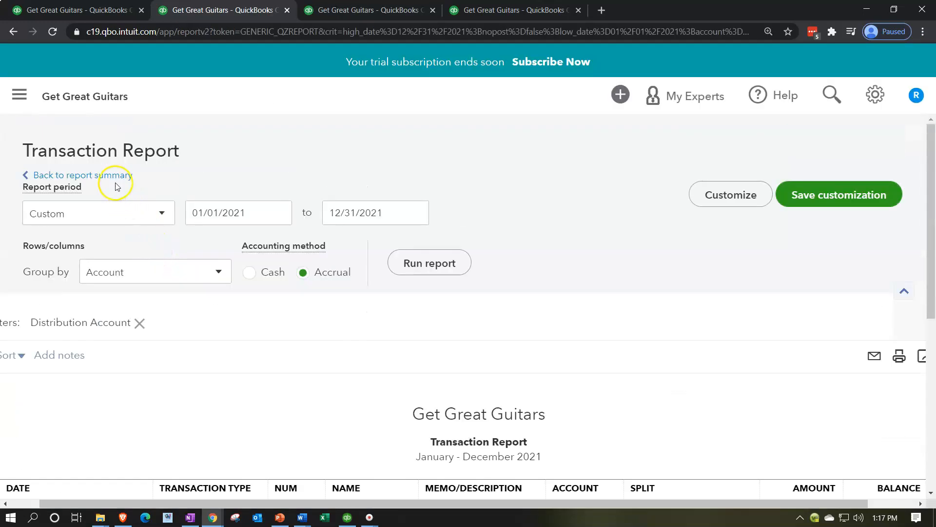
Step: Go back to the Balance Sheet and open the Undeposited Funds transaction detail, zooming out to see all columns
{"action": "left_click", "coordinate": [115, 178]}
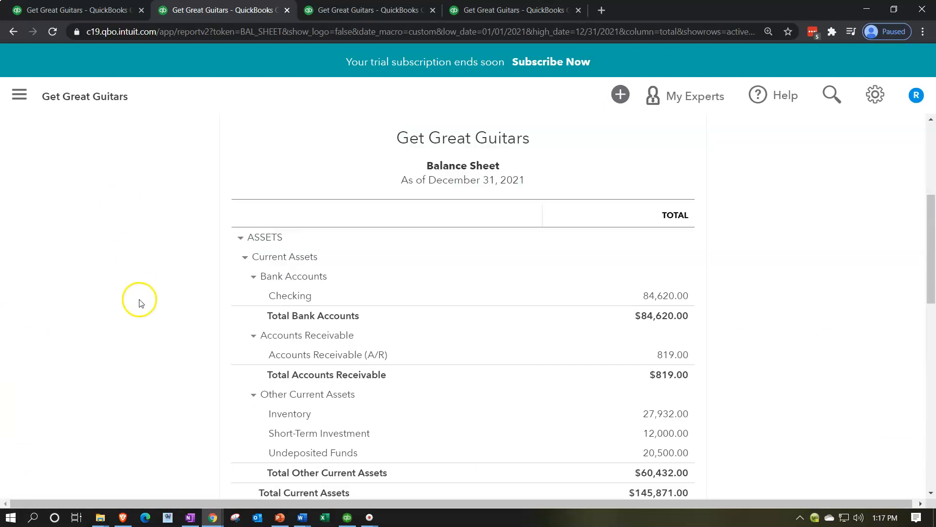
{"action": "scroll", "coordinate": [138, 299], "scroll_direction": "down", "scroll_amount": 3}
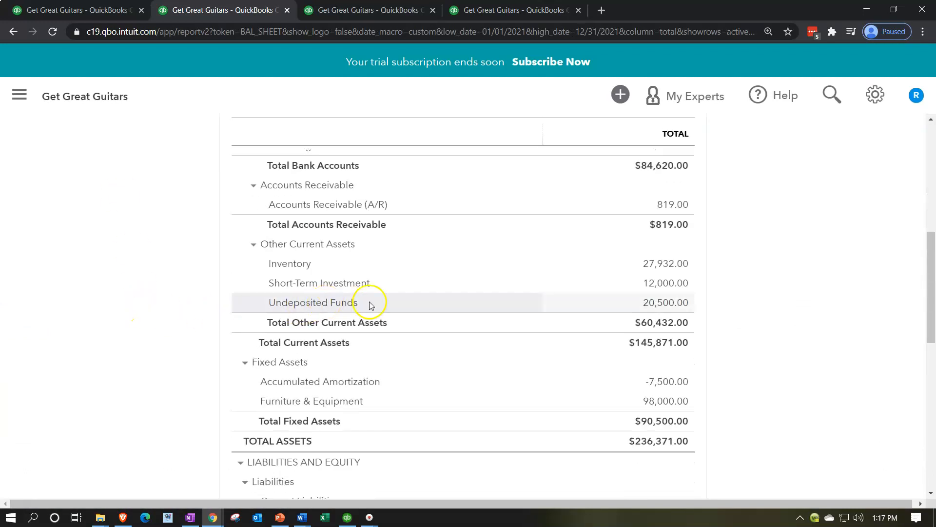
{"action": "left_click", "coordinate": [666, 307]}
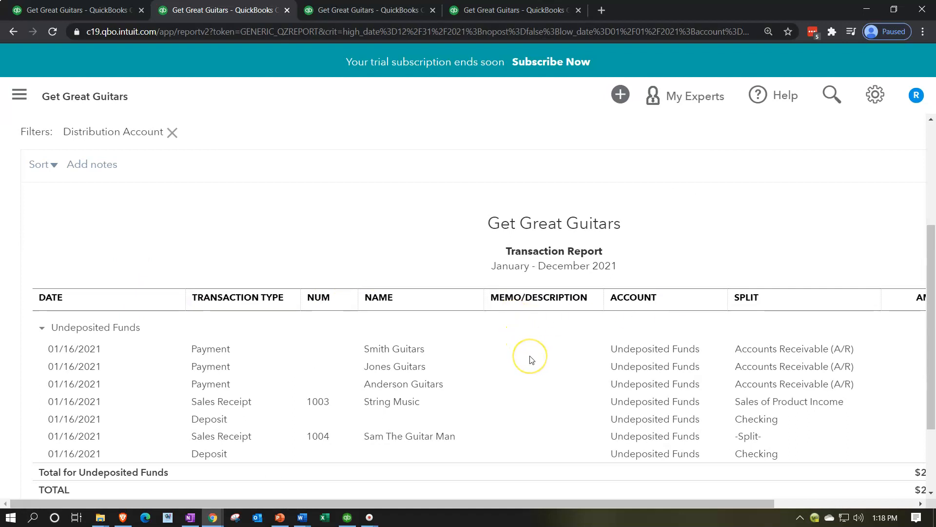
{"action": "key", "text": "ctrl+minus"}
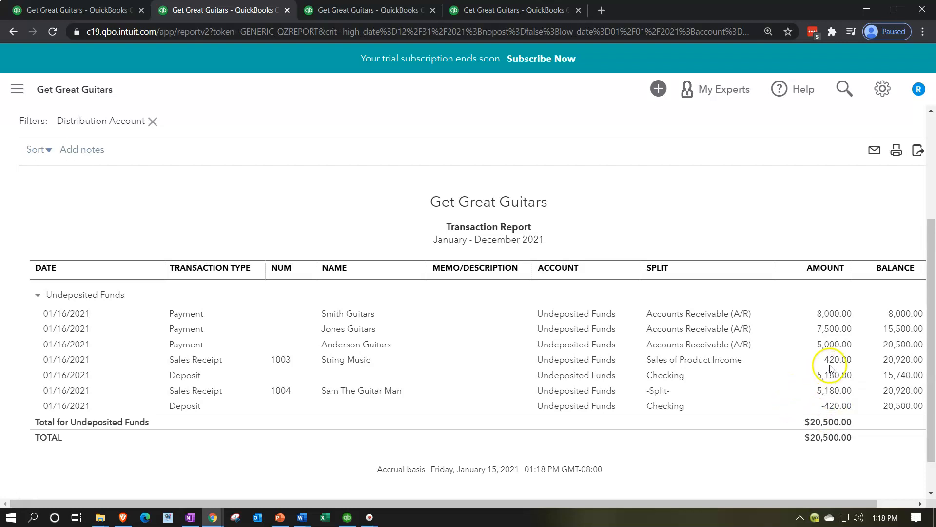
Step: Open the 01/16/2021 $420 deposit from the Undeposited Funds report, review its selected payments, and close it
{"action": "left_click", "coordinate": [832, 408]}
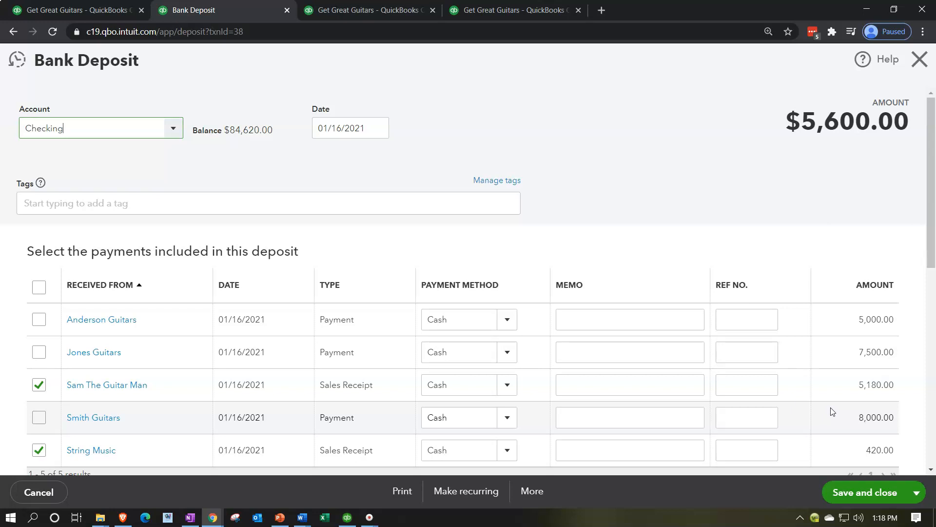
{"action": "scroll", "coordinate": [694, 372], "scroll_direction": "down", "scroll_amount": 2}
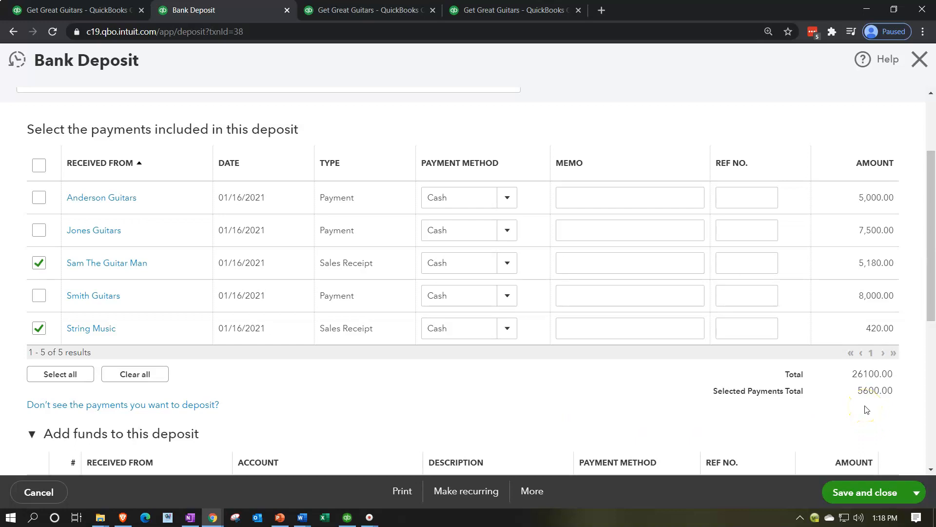
{"action": "scroll", "coordinate": [866, 410], "scroll_direction": "up", "scroll_amount": 2}
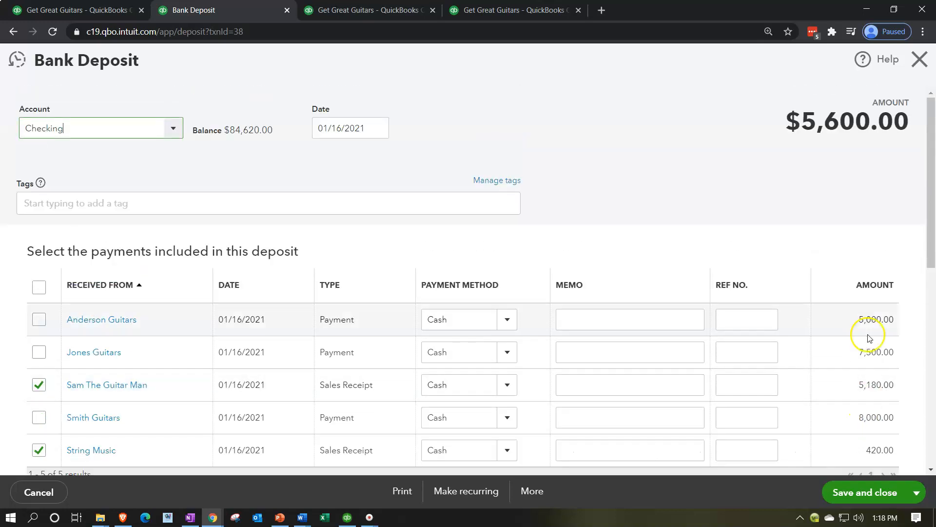
{"action": "left_click", "coordinate": [914, 69]}
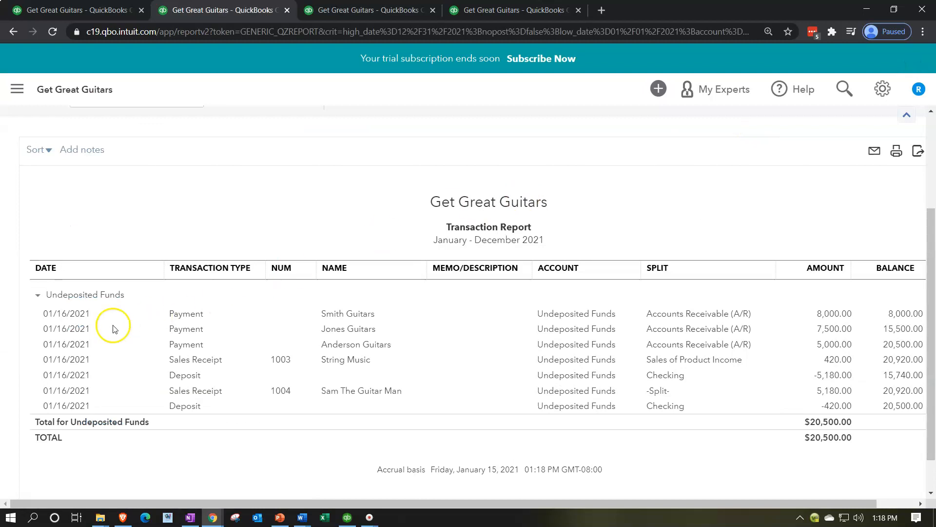
Step: Go back from the transaction report to the Balance Sheet summary and review its asset balances
{"action": "scroll", "coordinate": [103, 297], "scroll_direction": "up", "scroll_amount": 3}
{"action": "scroll", "coordinate": [92, 190], "scroll_direction": "up", "scroll_amount": 1}
{"action": "scroll", "coordinate": [95, 178], "scroll_direction": "down", "scroll_amount": 3}
{"action": "scroll", "coordinate": [97, 166], "scroll_direction": "up", "scroll_amount": 3}
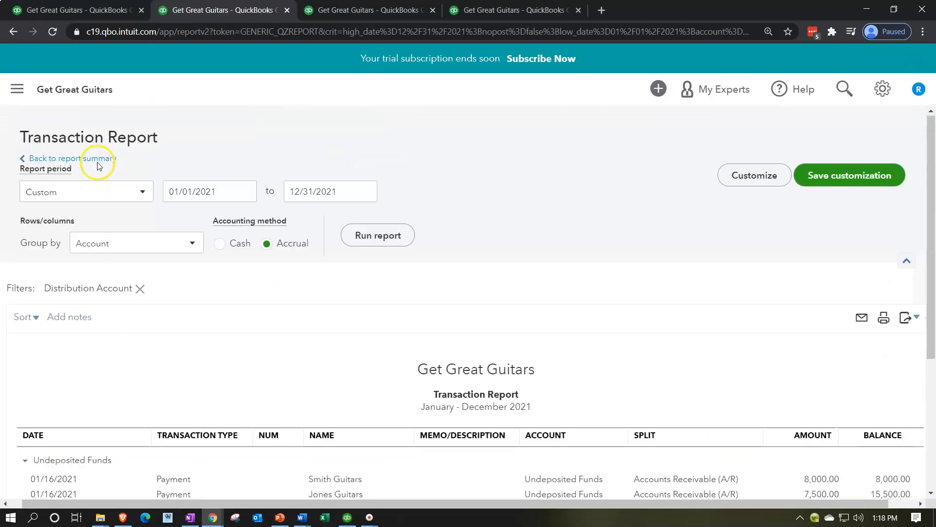
{"action": "left_click", "coordinate": [100, 158]}
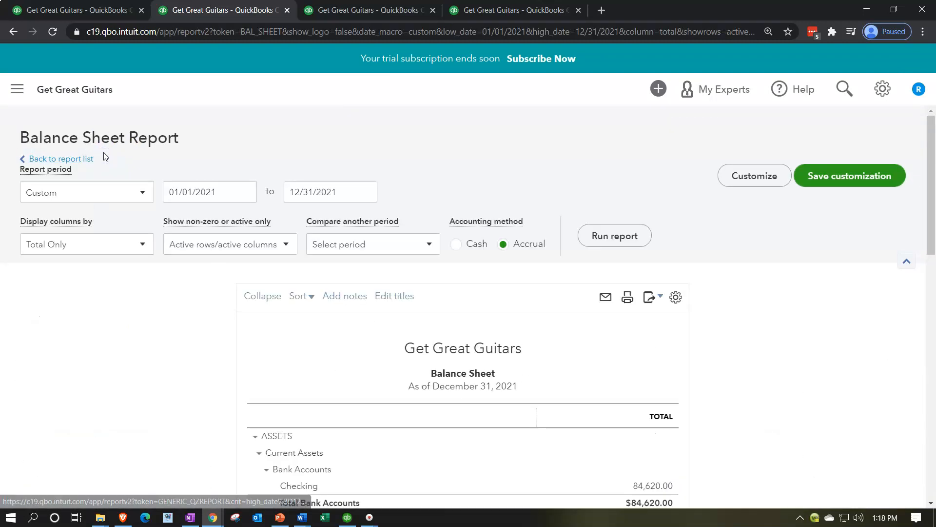
{"action": "scroll", "coordinate": [80, 123], "scroll_direction": "down", "scroll_amount": 7}
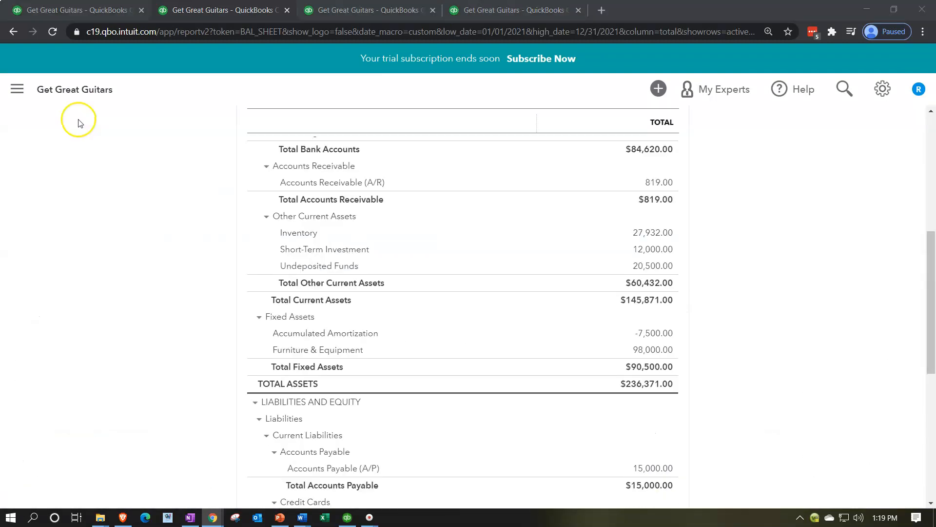
Step: Switch to the Profit and Loss tab, rerun the report, and review it
{"action": "left_click", "coordinate": [352, 13]}
{"action": "scroll", "coordinate": [561, 219], "scroll_direction": "up", "scroll_amount": 2}
{"action": "left_click", "coordinate": [614, 192]}
{"action": "scroll", "coordinate": [247, 363], "scroll_direction": "down", "scroll_amount": 2}
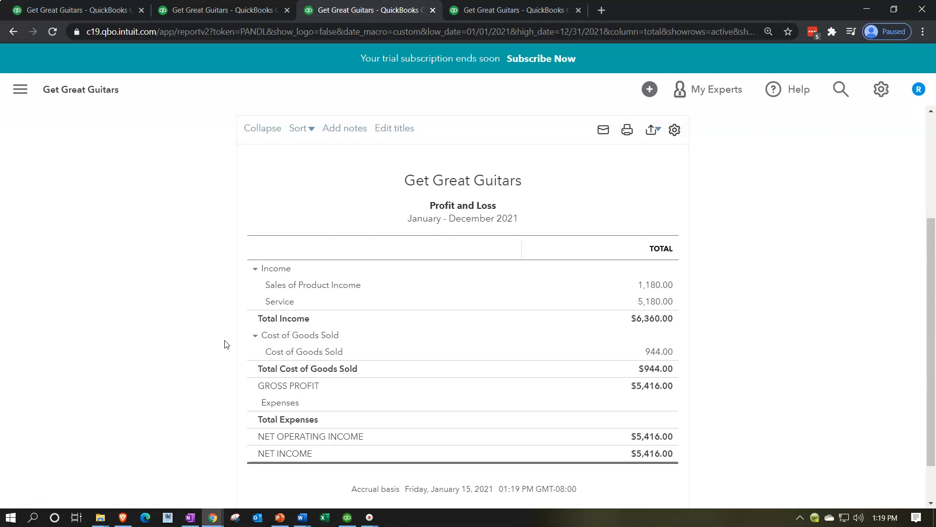
Step: Start a new bank deposit into Checking and set its date to 01/18/2021
{"action": "left_click", "coordinate": [93, 6]}
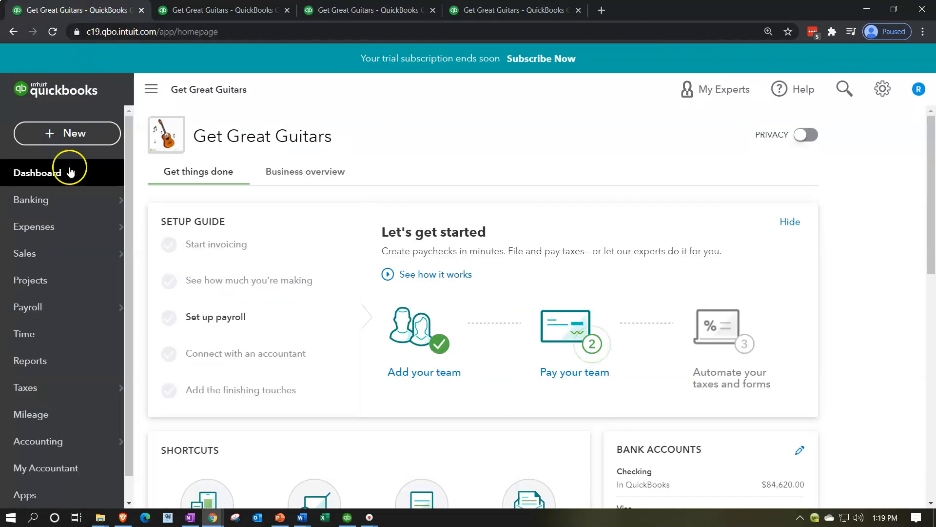
{"action": "left_click", "coordinate": [66, 135]}
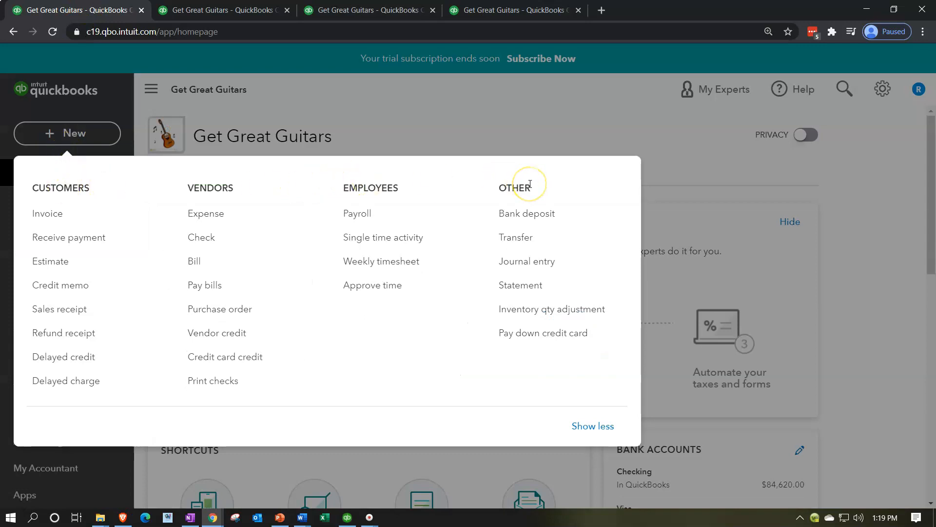
{"action": "left_click", "coordinate": [531, 213]}
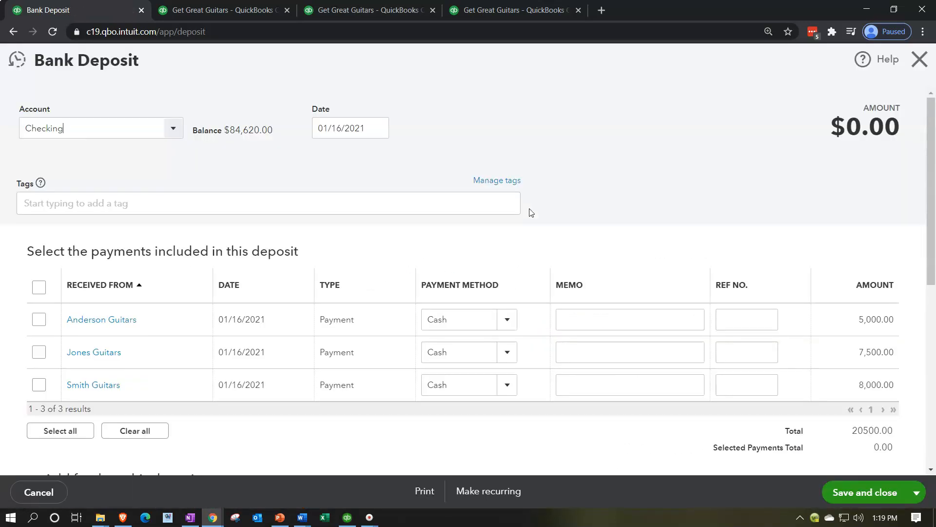
{"action": "left_click", "coordinate": [329, 128]}
{"action": "double_click", "coordinate": [341, 128]}
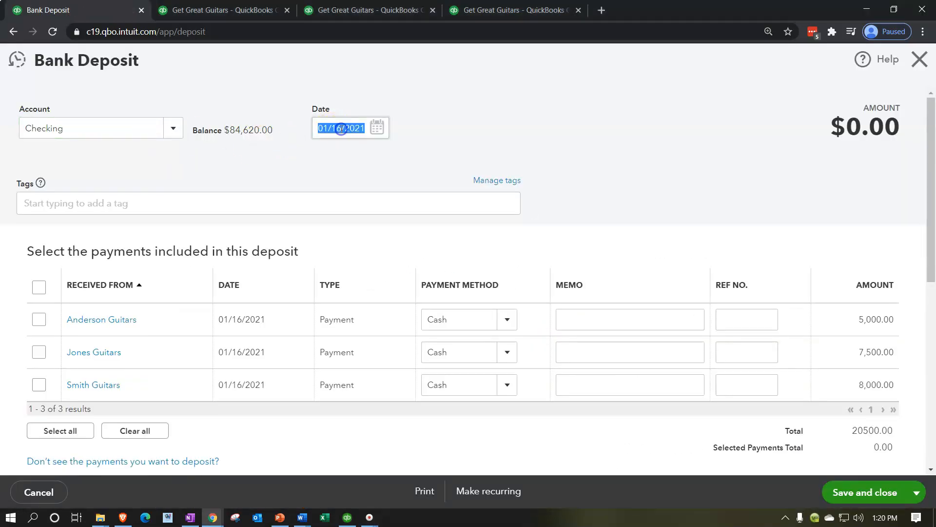
{"action": "key", "text": "plus"}
{"action": "key", "text": "plus"}
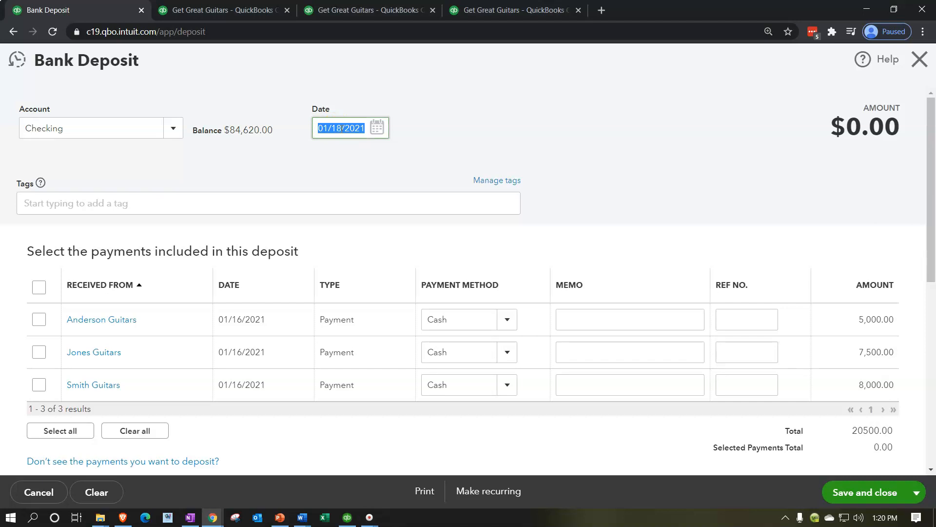
{"action": "key", "text": "Tab"}
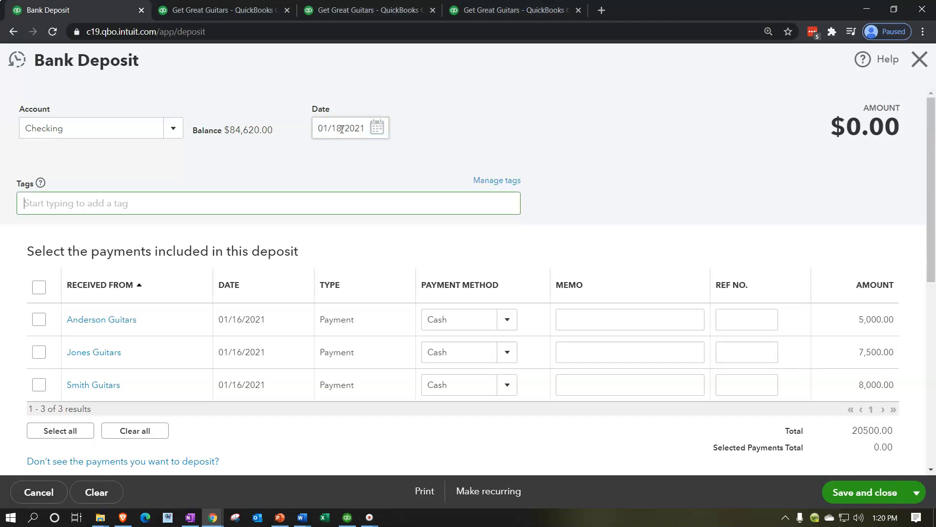
Step: Select the Anderson Guitars, Jones Guitars and Smith Guitars payments for the deposit, then save and close it
{"action": "left_click", "coordinate": [38, 319]}
{"action": "left_click", "coordinate": [42, 350]}
{"action": "left_click", "coordinate": [40, 383]}
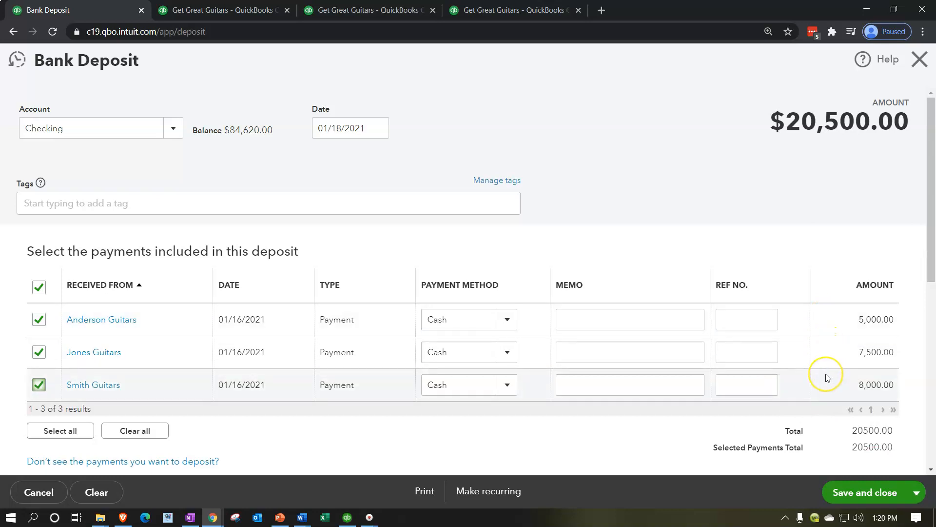
{"action": "scroll", "coordinate": [804, 414], "scroll_direction": "down", "scroll_amount": 1}
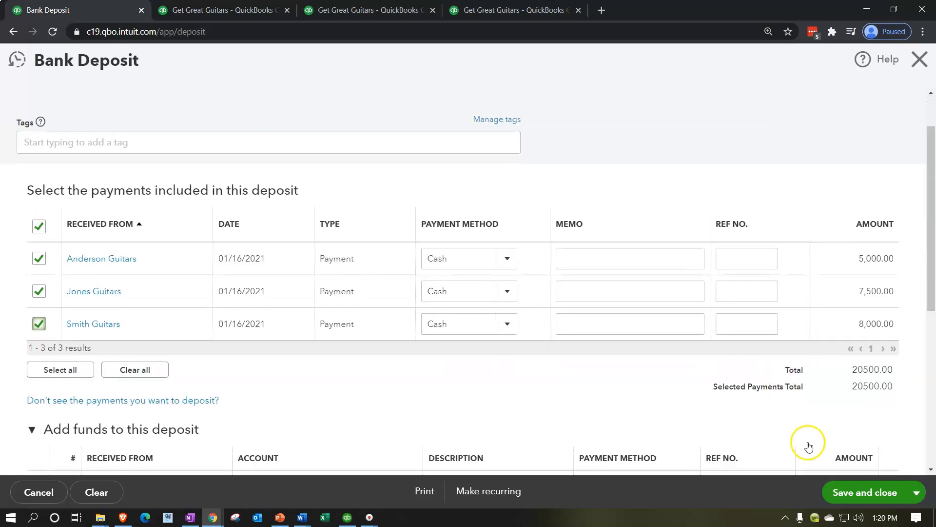
{"action": "left_click", "coordinate": [846, 492]}
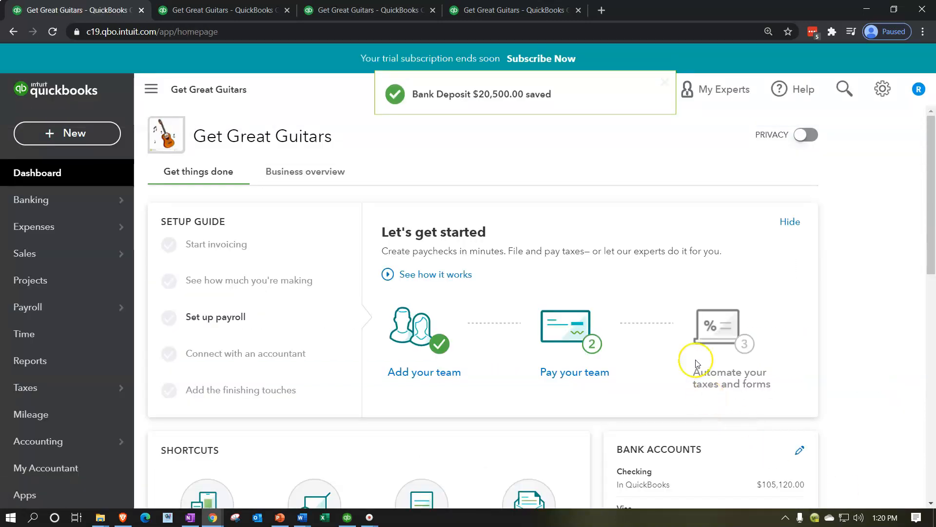
Step: Switch to the Trial Balance tab, rerun the report, and open the Checking account's transaction detail
{"action": "left_click", "coordinate": [536, 11]}
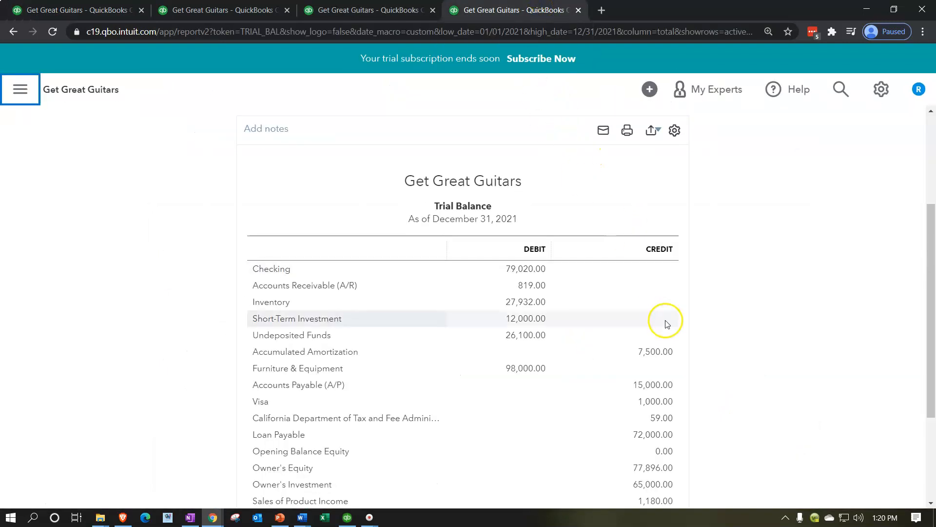
{"action": "scroll", "coordinate": [665, 328], "scroll_direction": "up", "scroll_amount": 3}
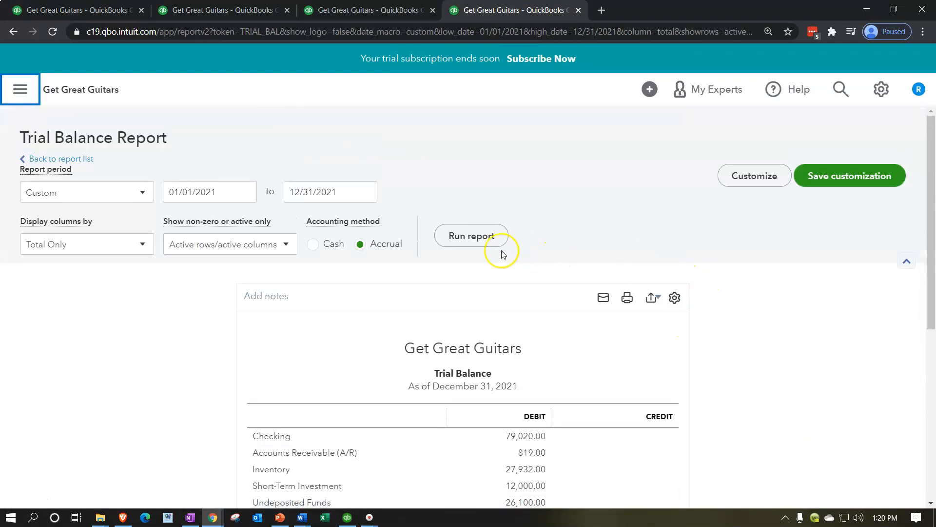
{"action": "left_click", "coordinate": [480, 236]}
{"action": "scroll", "coordinate": [248, 349], "scroll_direction": "down", "scroll_amount": 3}
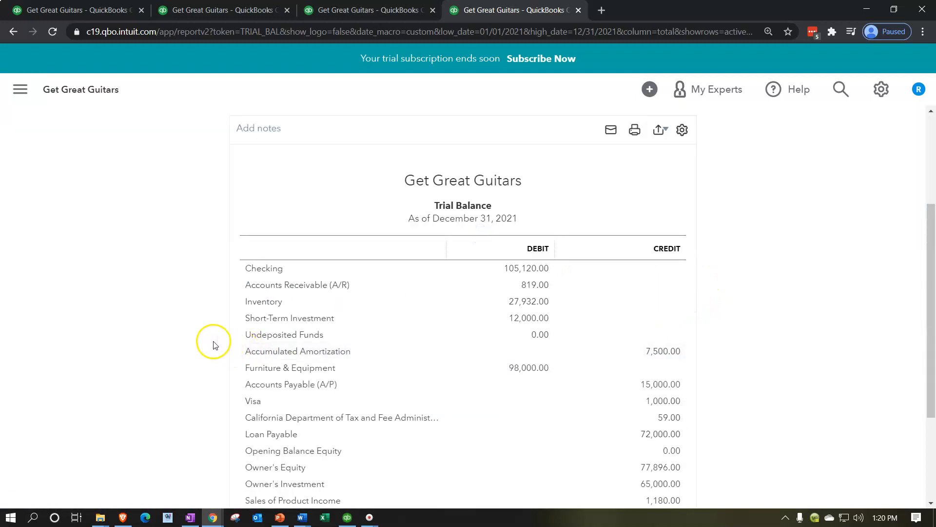
{"action": "left_click", "coordinate": [524, 272]}
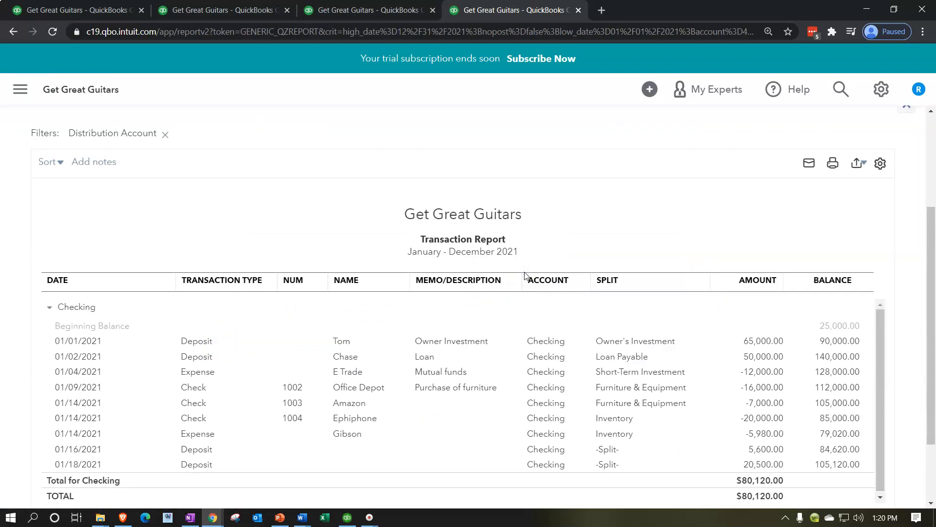
Step: Open the 01/18/2021 deposit from the Checking transaction report and close it
{"action": "scroll", "coordinate": [525, 276], "scroll_direction": "down", "scroll_amount": 2}
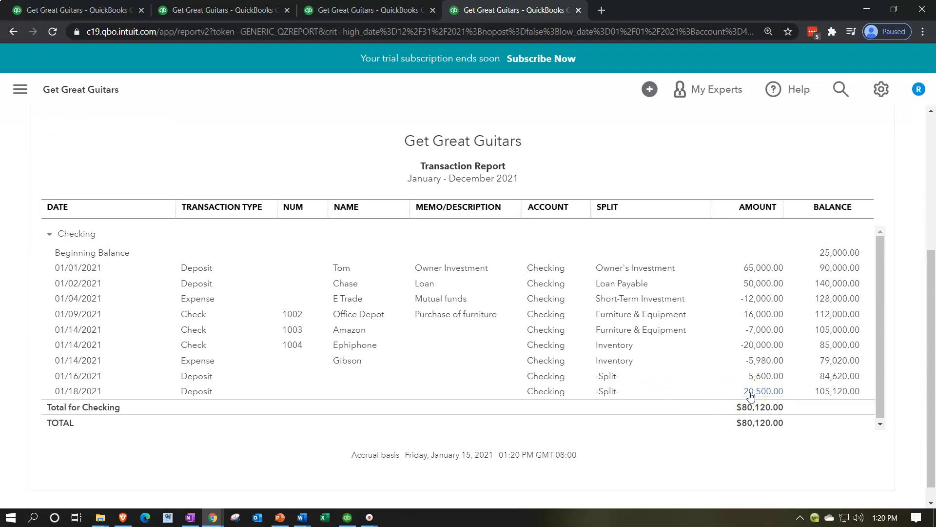
{"action": "left_click", "coordinate": [750, 392]}
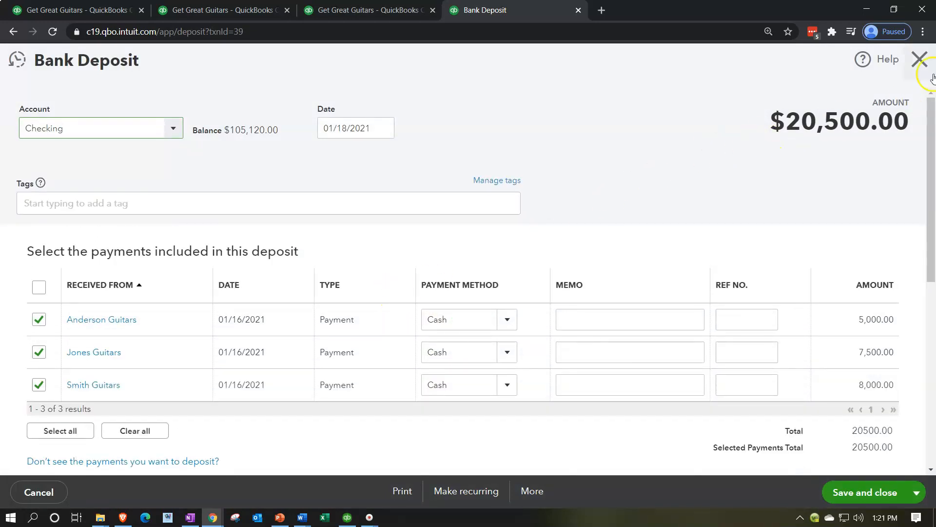
{"action": "left_click", "coordinate": [919, 61]}
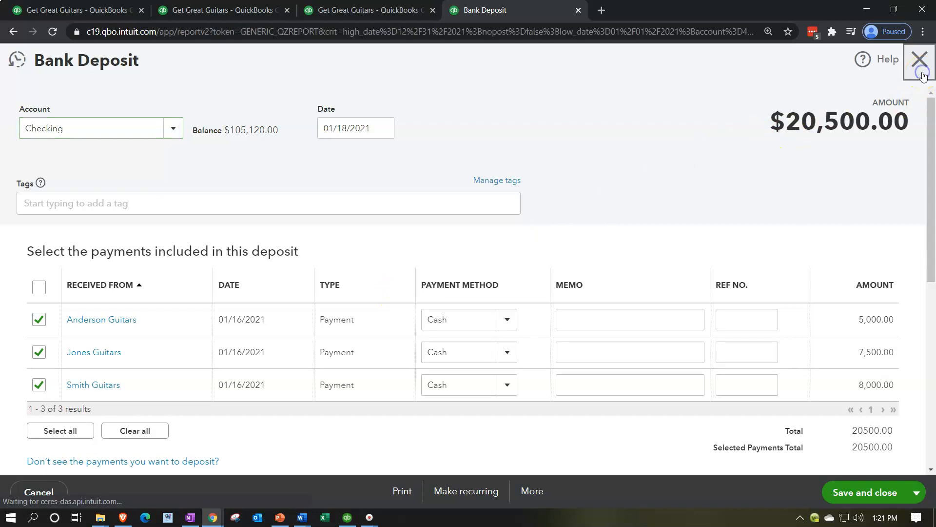
Step: Return to the Trial Balance and open the Undeposited Funds transaction detail
{"action": "scroll", "coordinate": [94, 179], "scroll_direction": "up", "scroll_amount": 4}
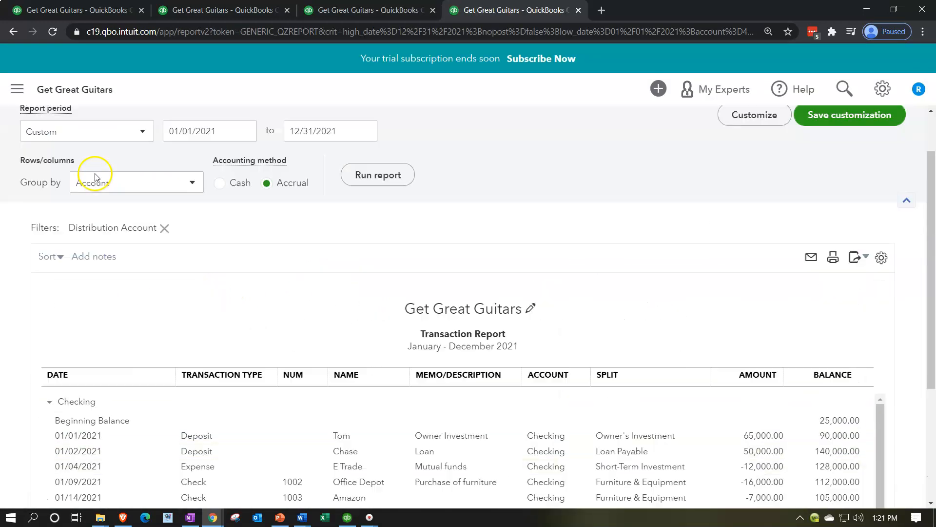
{"action": "left_click", "coordinate": [94, 132]}
{"action": "scroll", "coordinate": [547, 336], "scroll_direction": "down", "scroll_amount": 3}
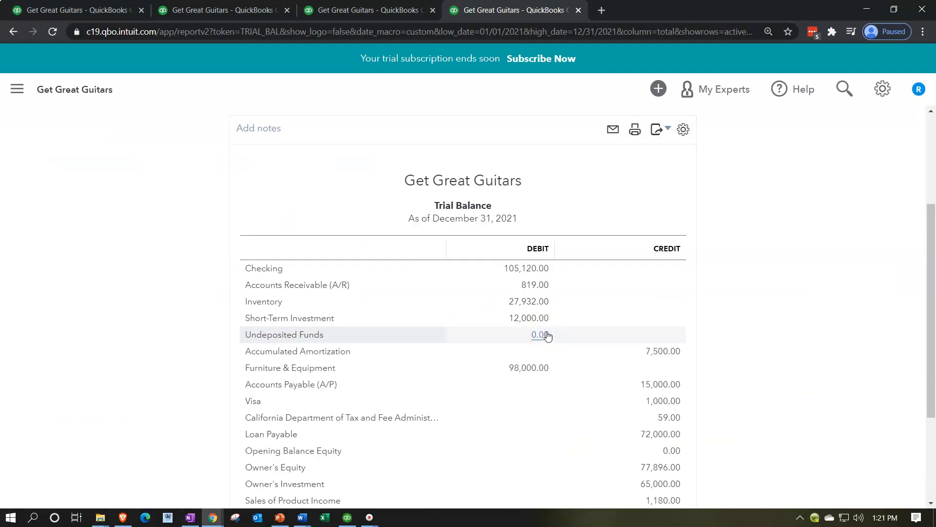
{"action": "scroll", "coordinate": [546, 335], "scroll_direction": "down", "scroll_amount": 2}
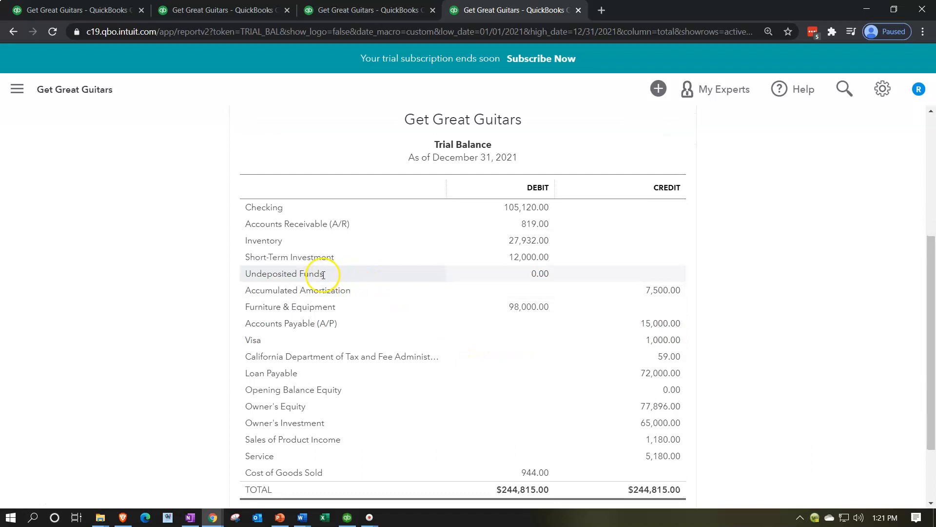
{"action": "left_click", "coordinate": [538, 276]}
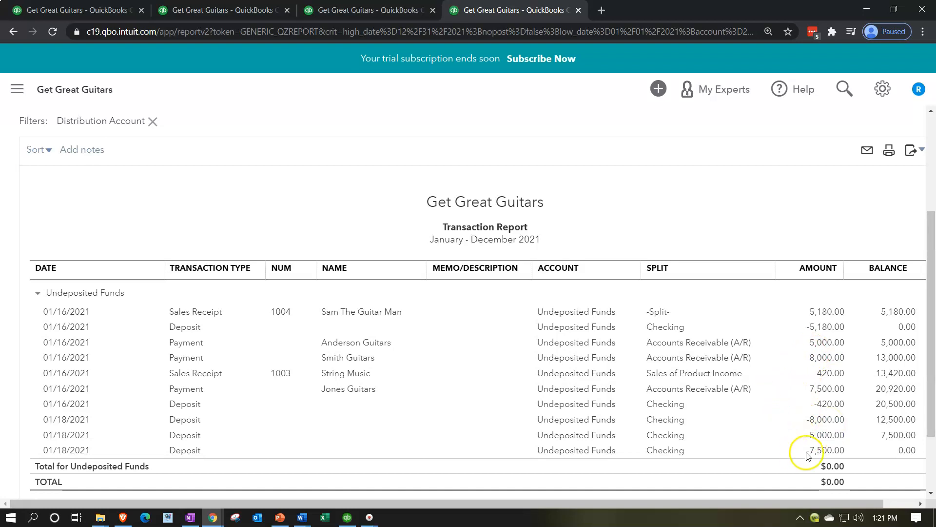
Step: Open one of the 01/18/2021 deposits from the Undeposited Funds report, close it, and return to the Trial Balance
{"action": "left_click", "coordinate": [824, 420]}
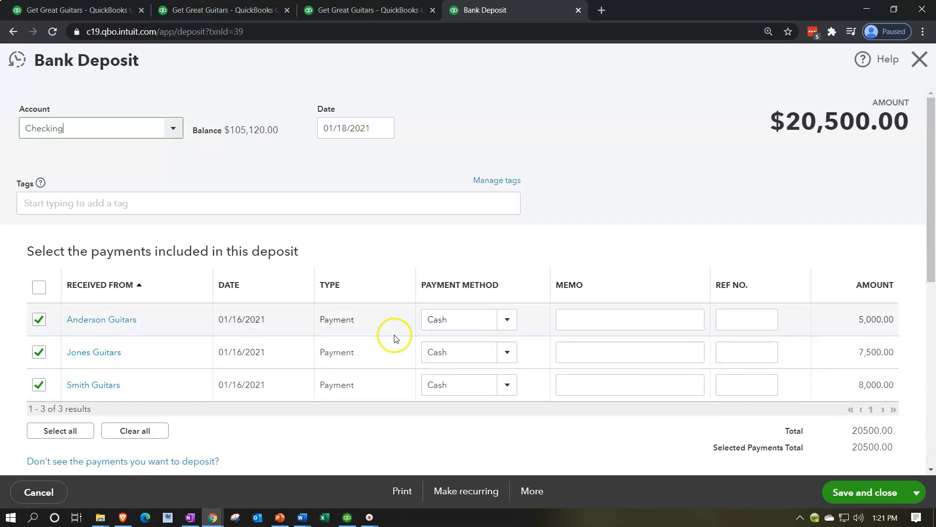
{"action": "left_click", "coordinate": [919, 60]}
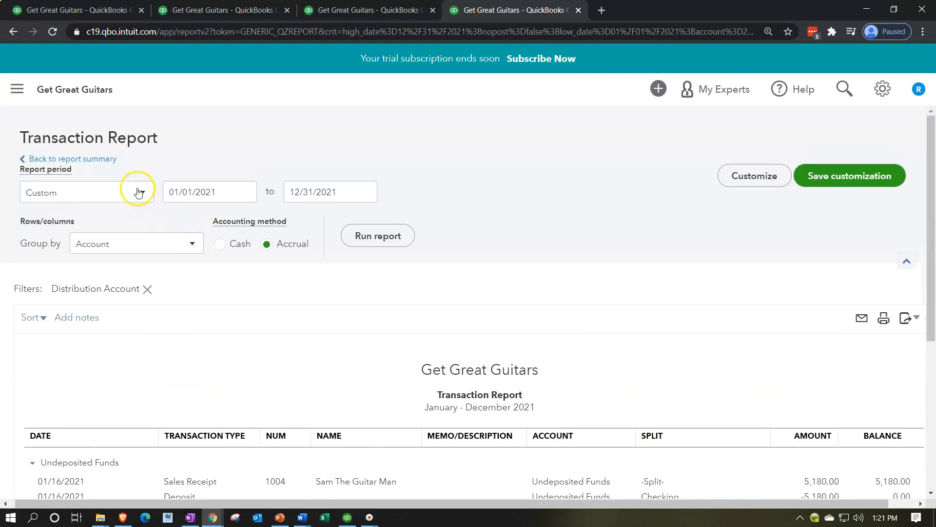
{"action": "left_click", "coordinate": [49, 155]}
{"action": "scroll", "coordinate": [220, 268], "scroll_direction": "down", "scroll_amount": 5}
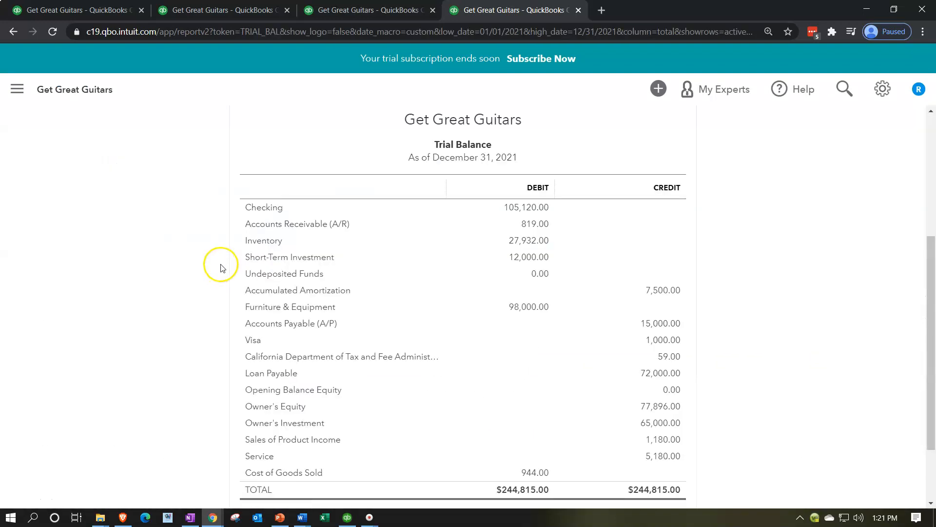
Step: Switch to the Balance Sheet tab and rerun the report to check the Undeposited Funds balance
{"action": "left_click", "coordinate": [235, 13]}
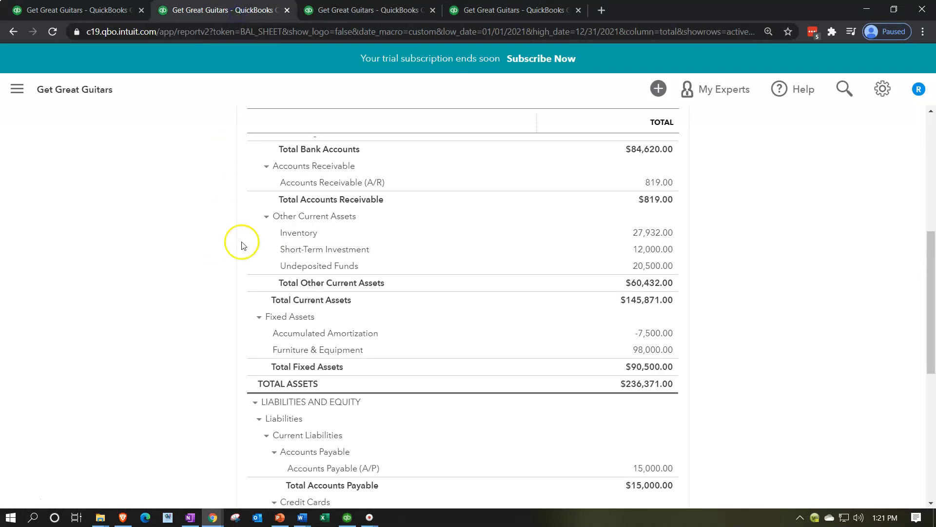
{"action": "scroll", "coordinate": [234, 281], "scroll_direction": "up", "scroll_amount": 5}
{"action": "left_click", "coordinate": [641, 151]}
{"action": "scroll", "coordinate": [204, 345], "scroll_direction": "down", "scroll_amount": 1}
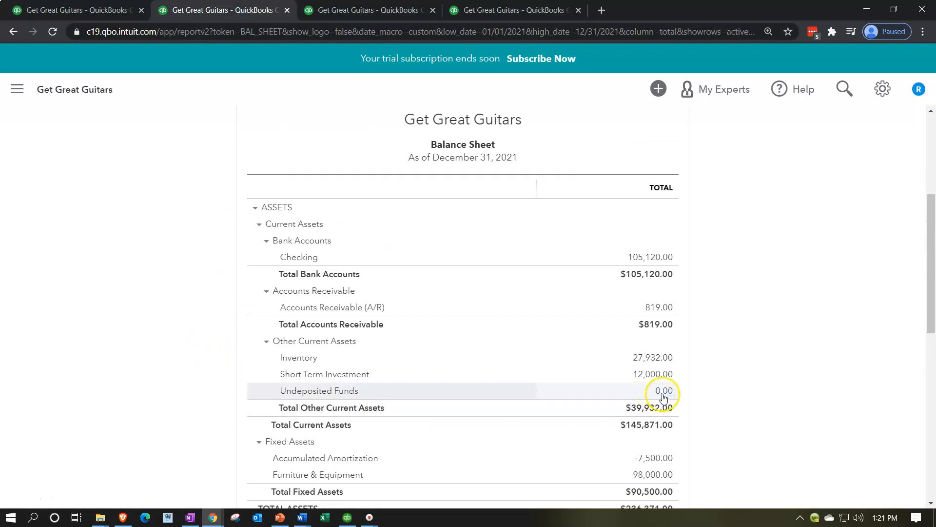
{"action": "scroll", "coordinate": [604, 398], "scroll_direction": "up", "scroll_amount": 3}
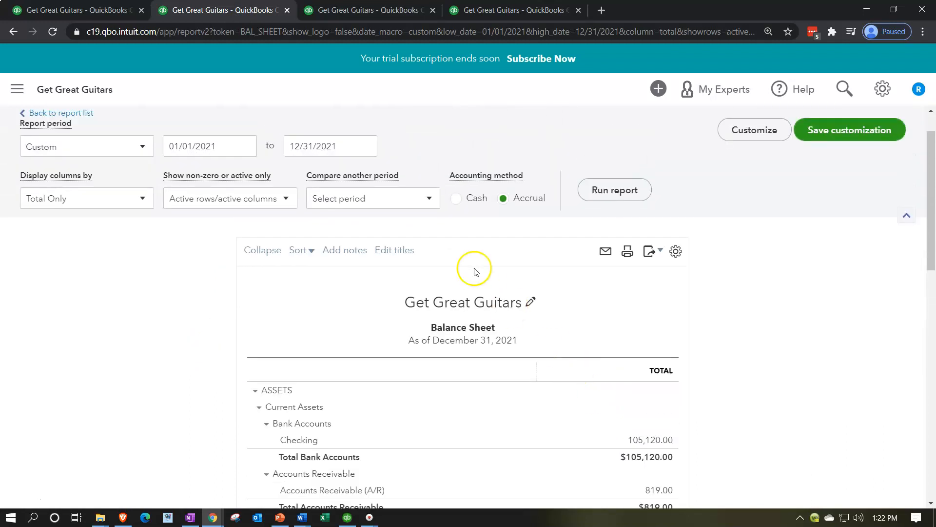
Step: Rerun the Balance Sheet with only non-zero rows shown
{"action": "left_click", "coordinate": [423, 199]}
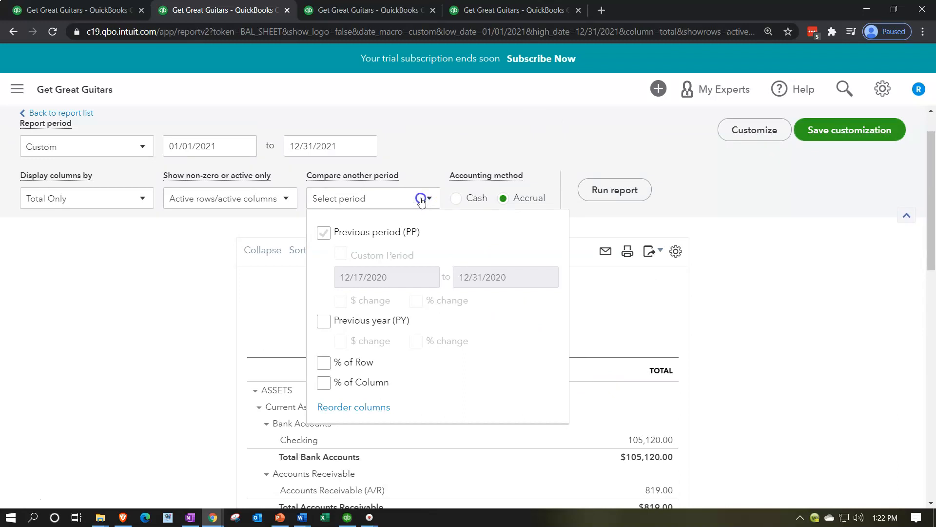
{"action": "scroll", "coordinate": [257, 244], "scroll_direction": "up", "scroll_amount": 2}
{"action": "left_click", "coordinate": [273, 247]}
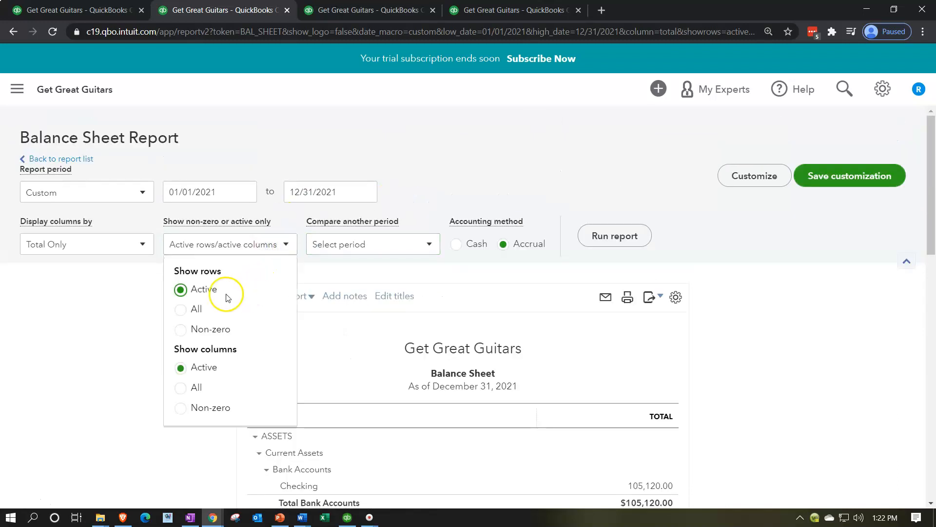
{"action": "left_click", "coordinate": [181, 330]}
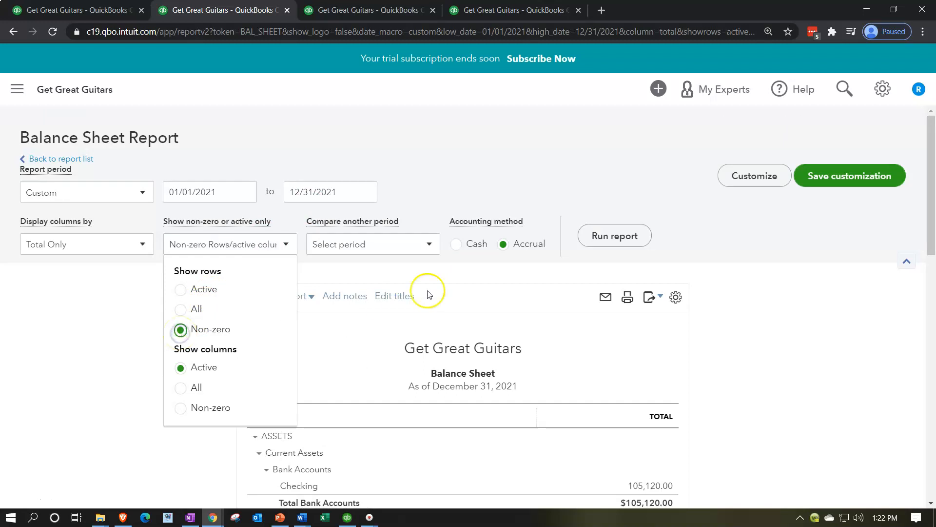
{"action": "left_click", "coordinate": [595, 237]}
{"action": "scroll", "coordinate": [190, 366], "scroll_direction": "down", "scroll_amount": 3}
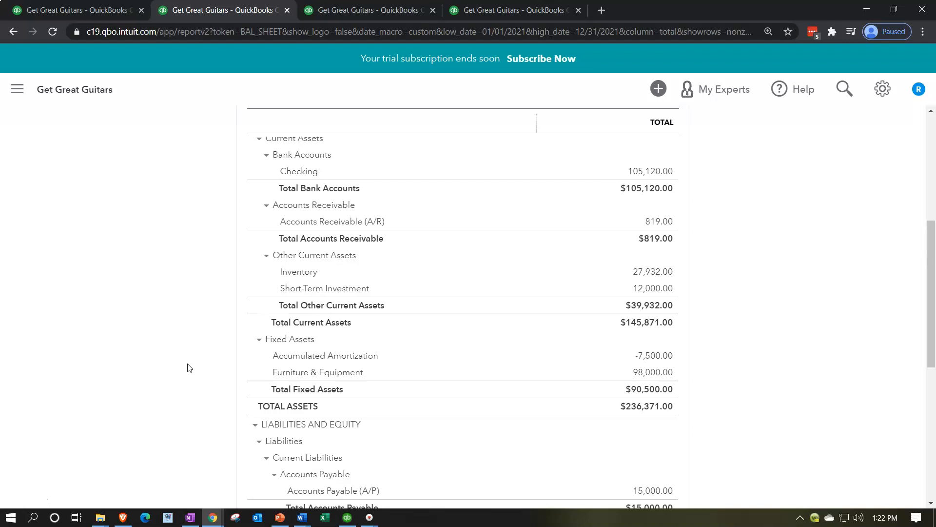
{"action": "scroll", "coordinate": [190, 367], "scroll_direction": "up", "scroll_amount": 5}
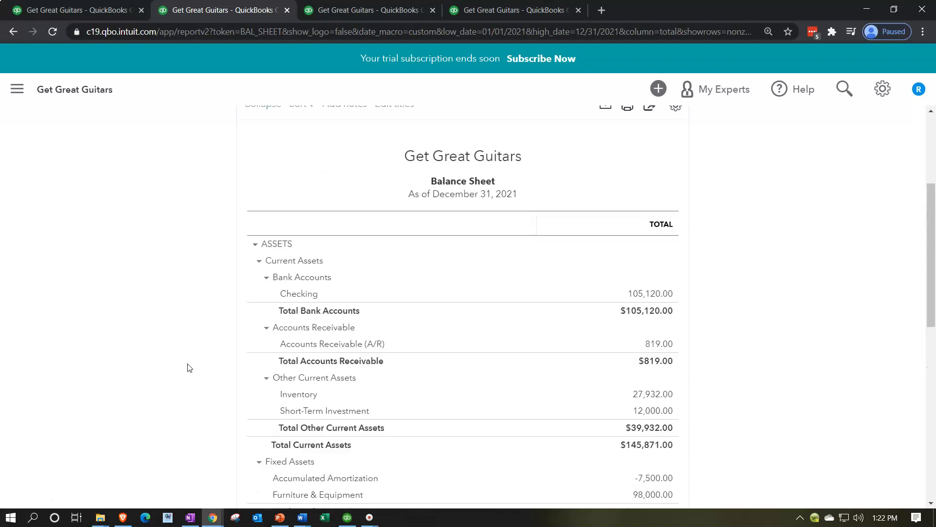
Step: Set the Balance Sheet back to active rows, rerun it, and switch back to the Trial Balance tab
{"action": "left_click", "coordinate": [285, 139]}
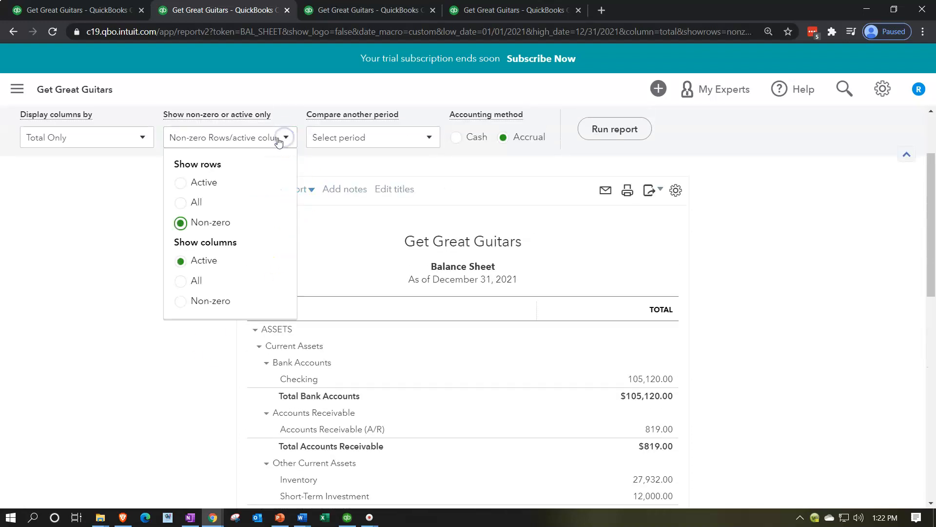
{"action": "left_click", "coordinate": [209, 183]}
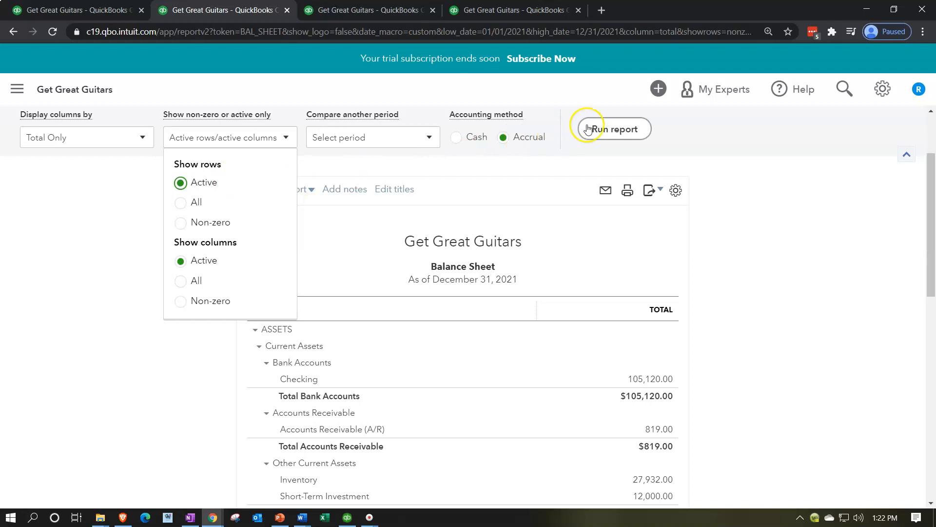
{"action": "left_click", "coordinate": [603, 128]}
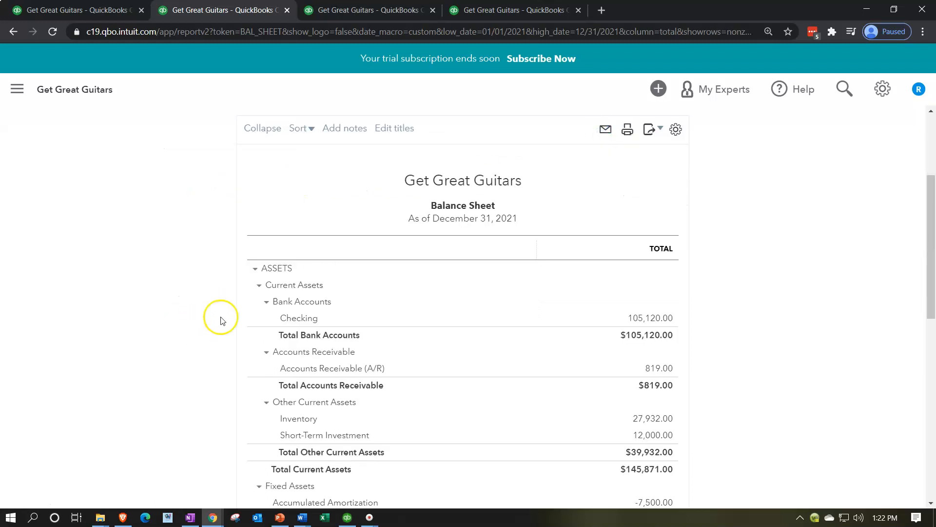
{"action": "scroll", "coordinate": [221, 317], "scroll_direction": "up", "scroll_amount": 2}
{"action": "left_click", "coordinate": [617, 186]}
{"action": "scroll", "coordinate": [204, 344], "scroll_direction": "down", "scroll_amount": 2}
{"action": "scroll", "coordinate": [203, 346], "scroll_direction": "down", "scroll_amount": 4}
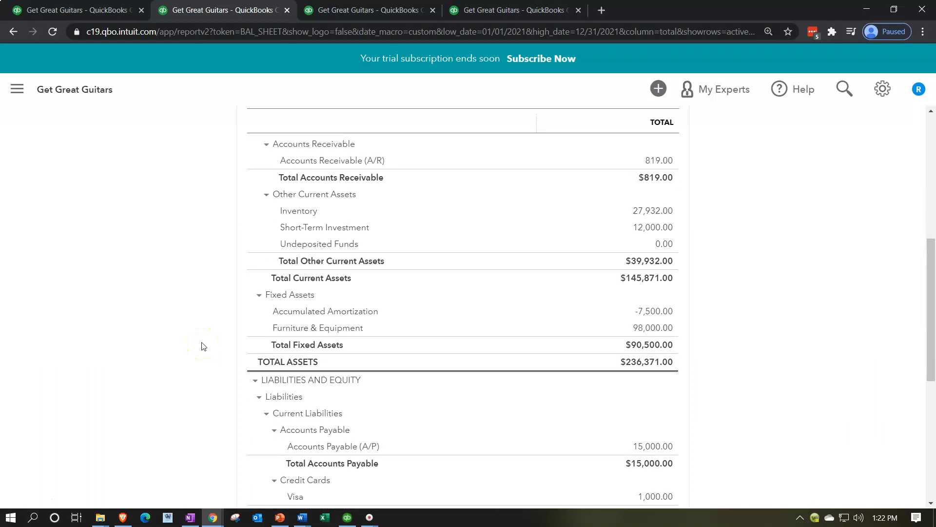
{"action": "scroll", "coordinate": [204, 345], "scroll_direction": "up", "scroll_amount": 1}
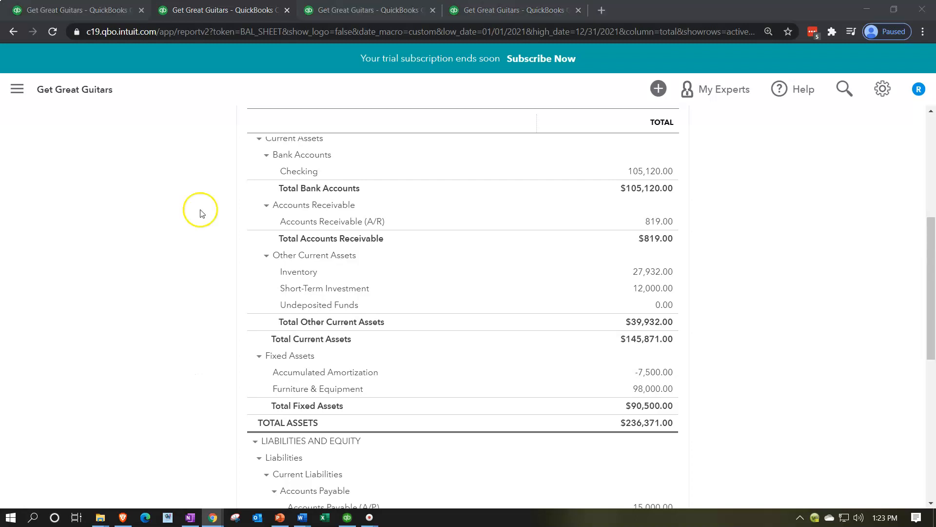
{"action": "left_click", "coordinate": [463, 12]}
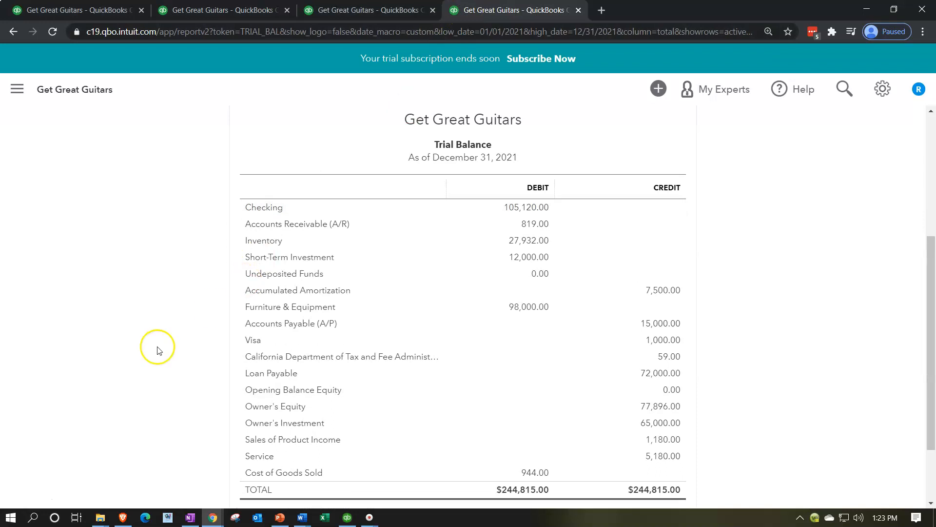